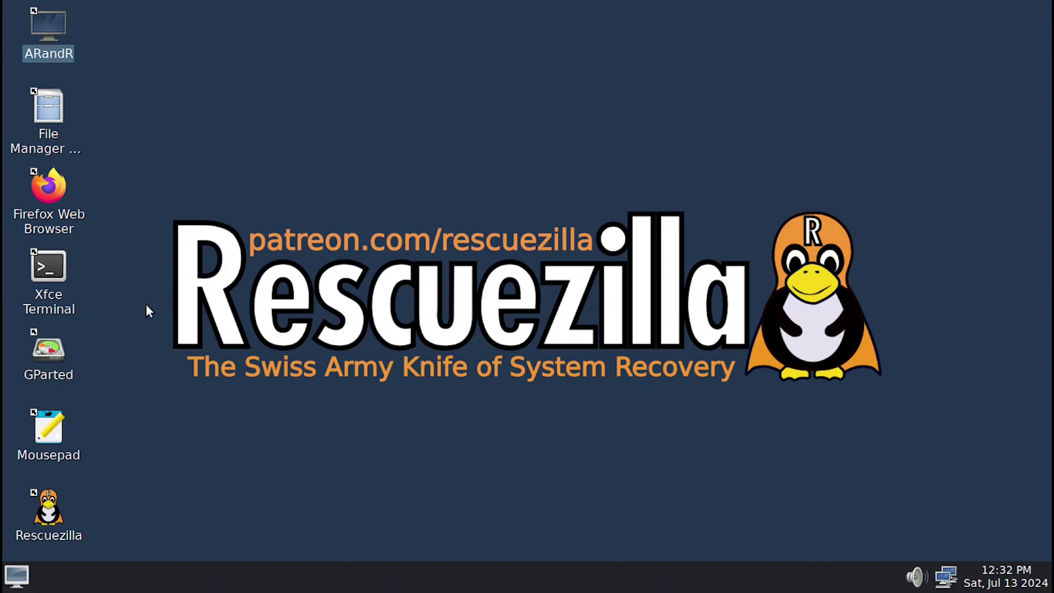
# - Examine the partition layouts of /dev/sda and /dev/sdb in GParted, then close it
pyautogui.doubleClick(59, 355)
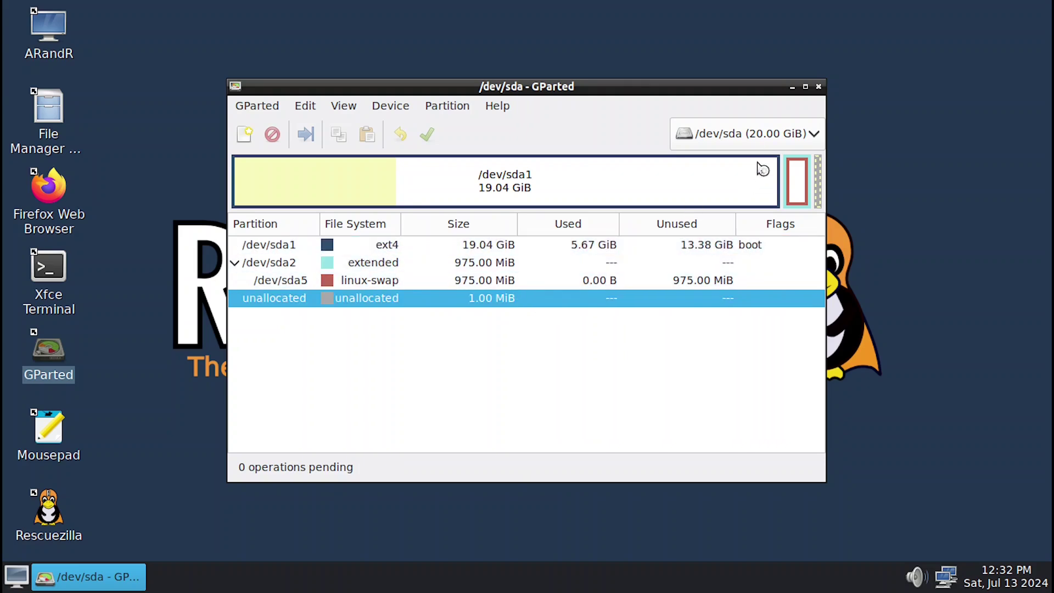
pyautogui.click(777, 144)
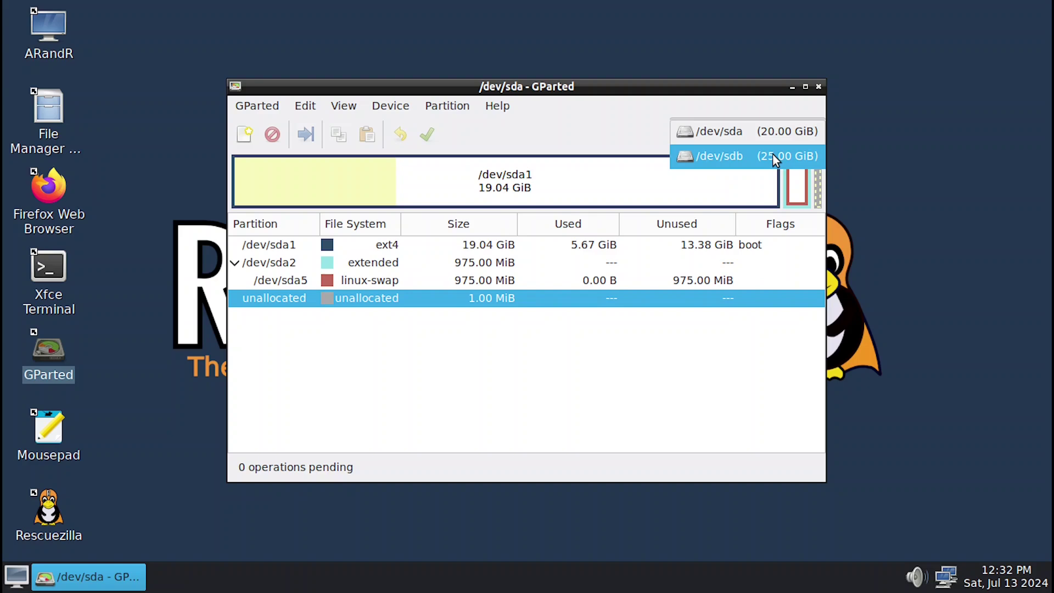
pyautogui.click(438, 370)
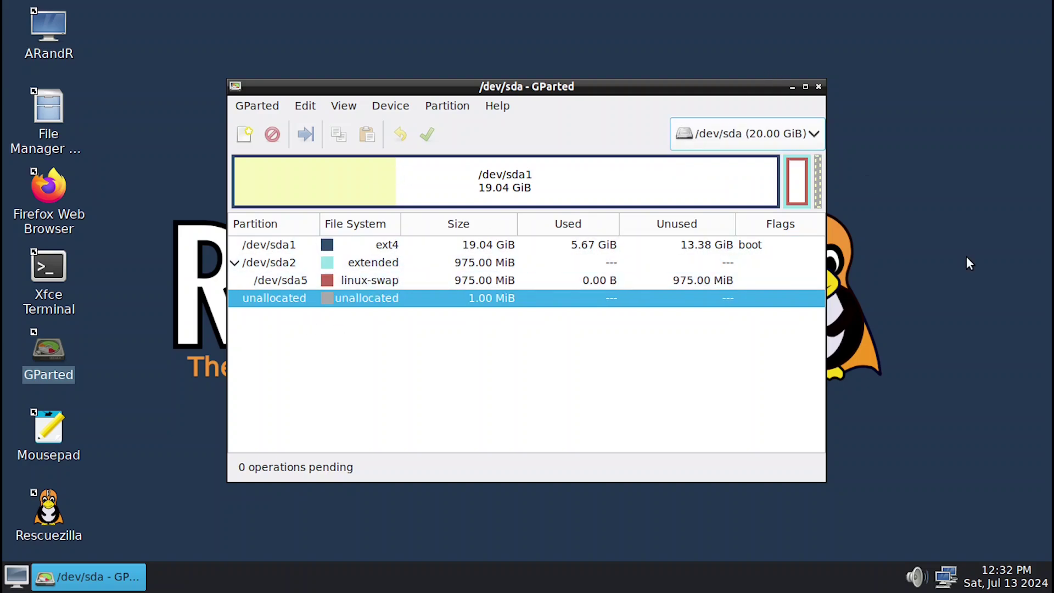
pyautogui.click(761, 142)
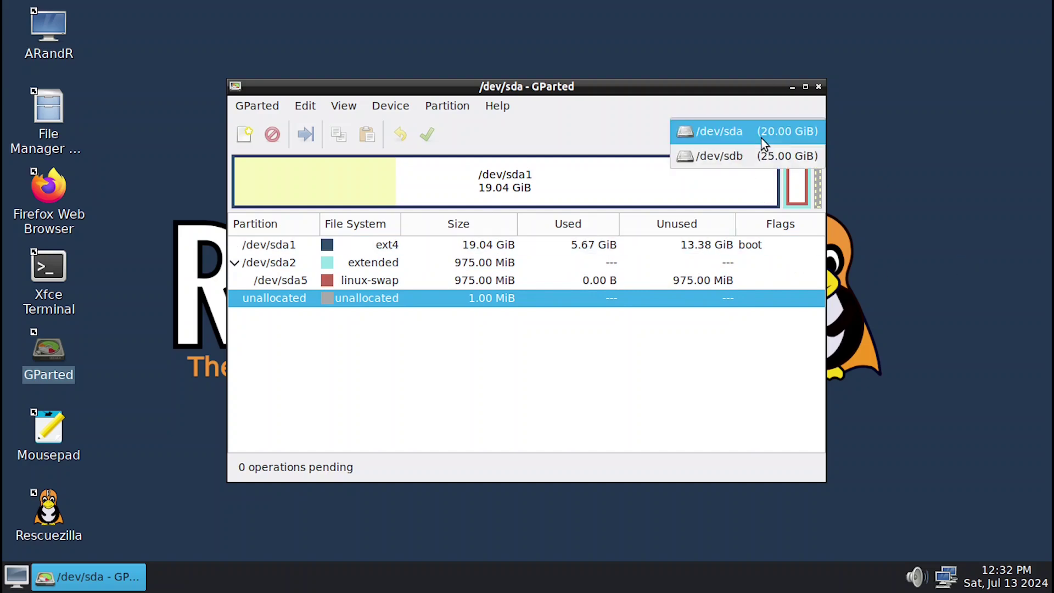
pyautogui.click(804, 155)
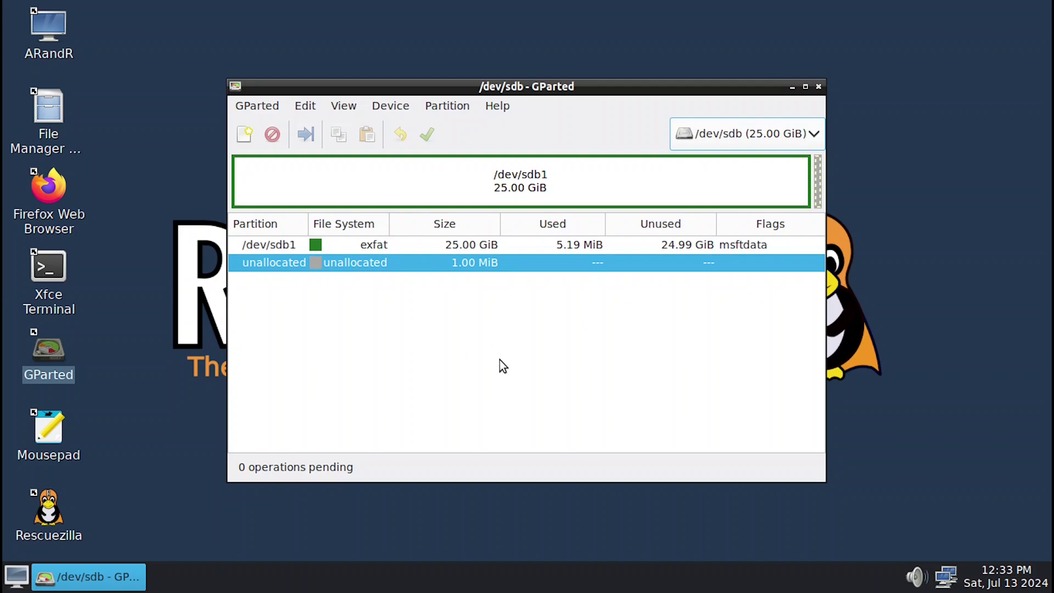
pyautogui.click(818, 87)
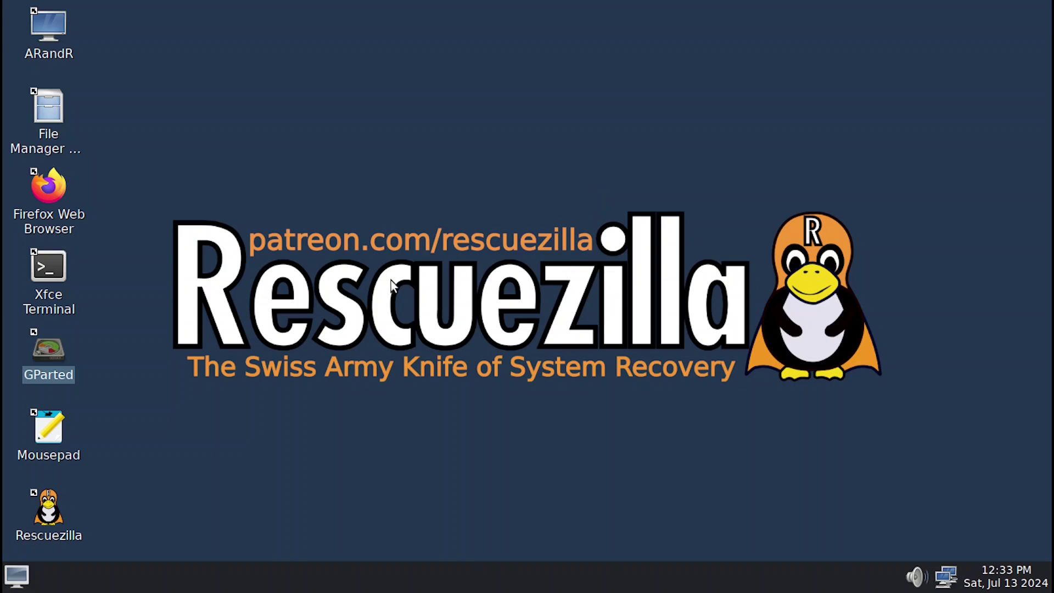
# - Launch Rescuezilla and set up a backup with the 20GB drive as source and all three of its partitions included
pyautogui.click(223, 335)
pyautogui.click(38, 510)
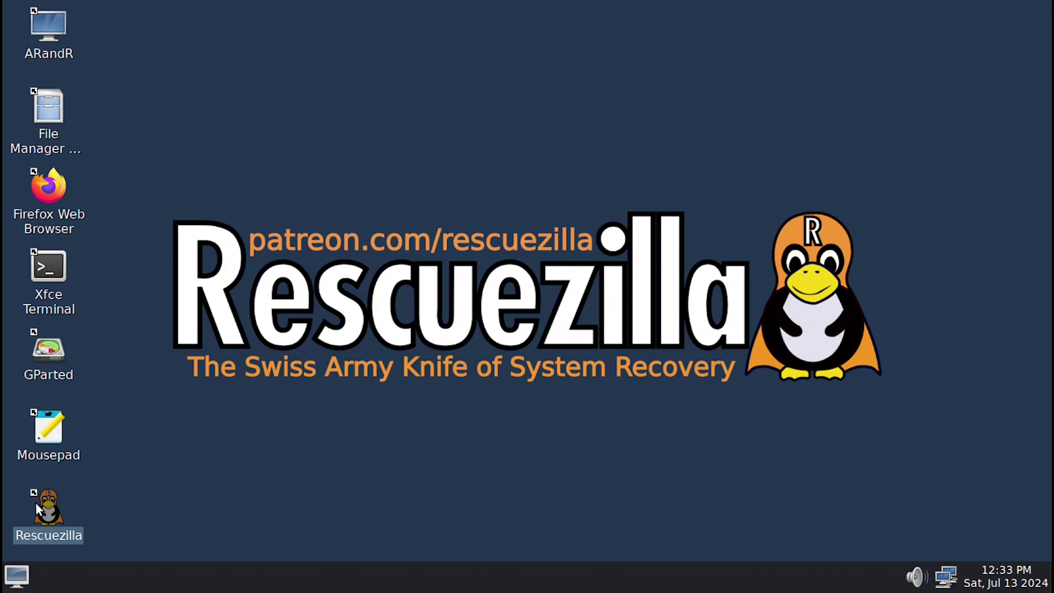
pyautogui.doubleClick(39, 509)
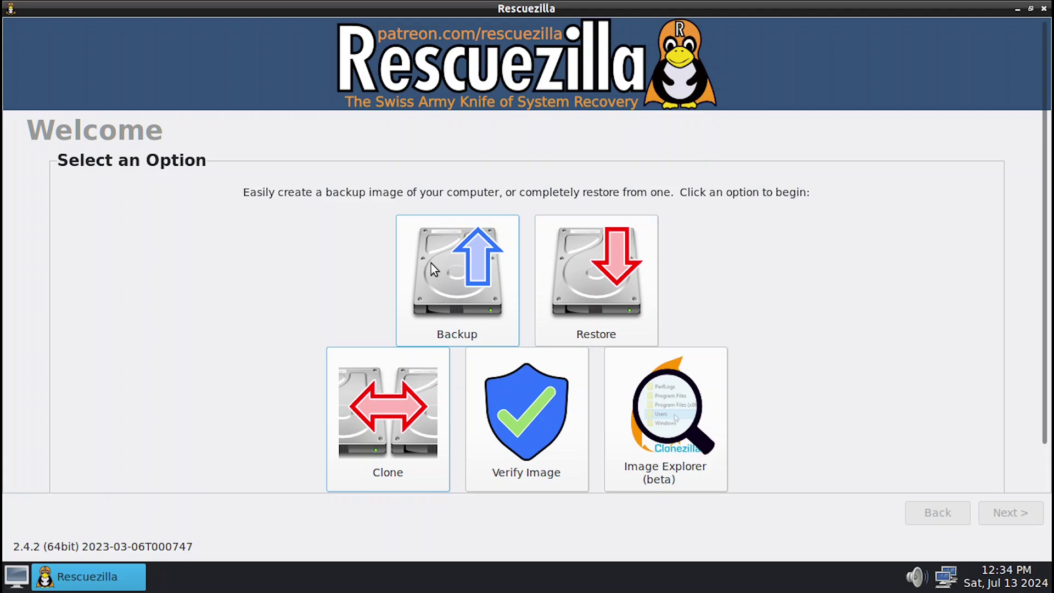
pyautogui.click(446, 270)
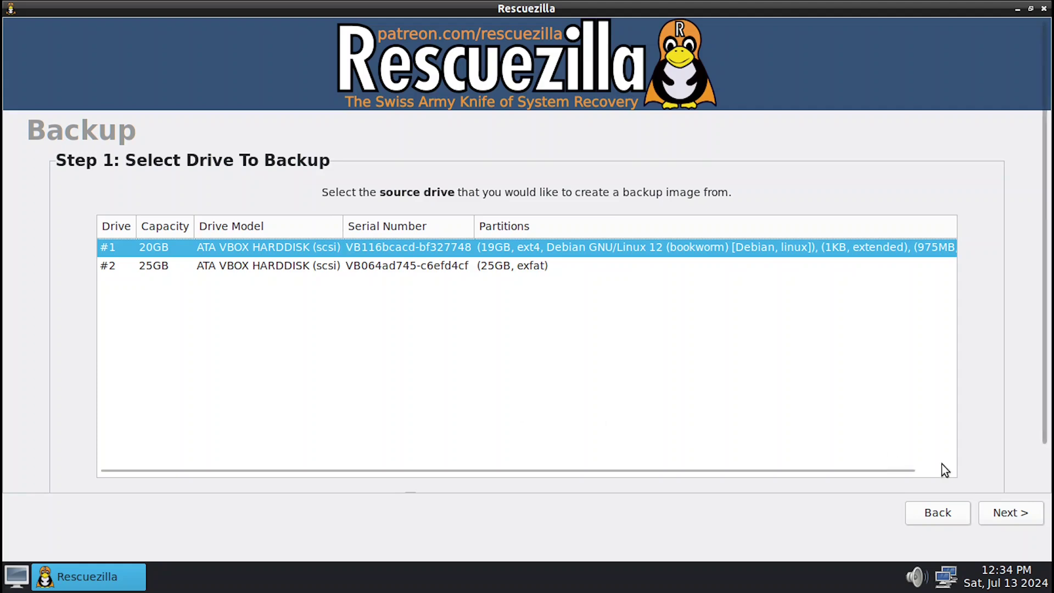
pyautogui.click(1009, 517)
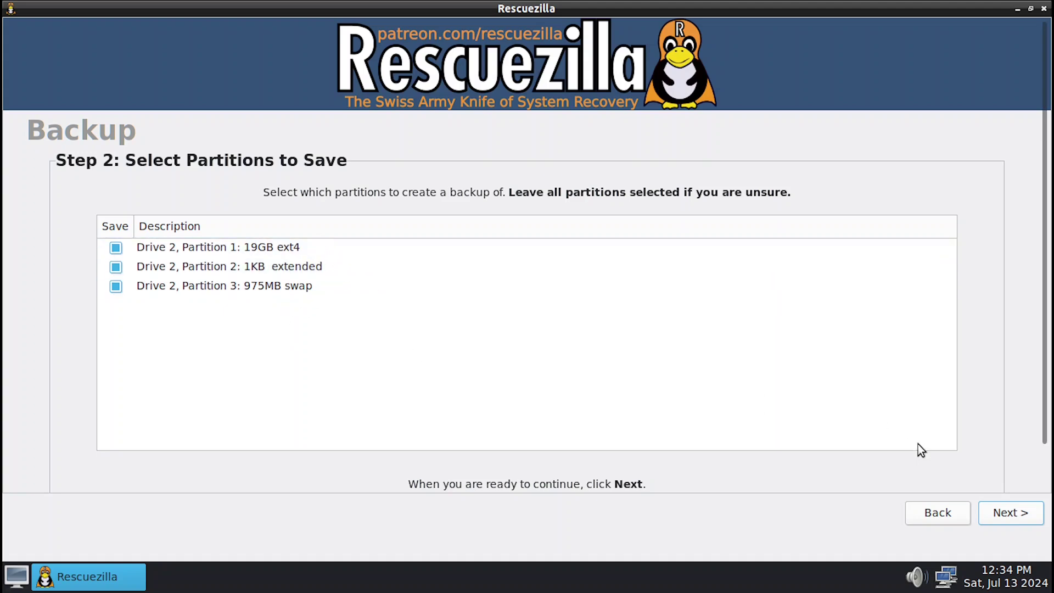
pyautogui.click(1010, 513)
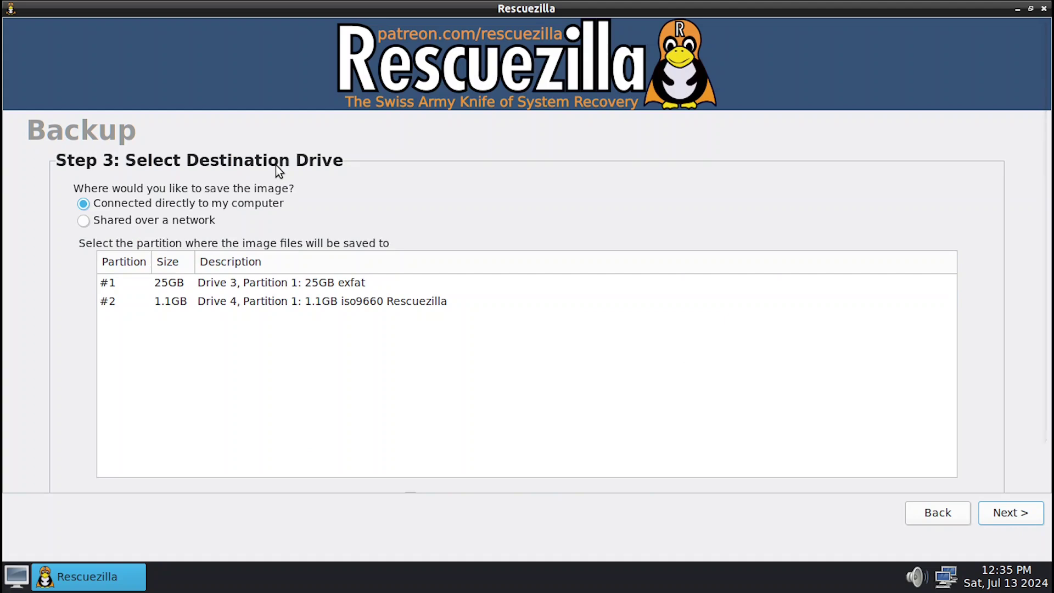
# - Choose the directly connected 25GB exfat partition as the backup destination and accept the /mnt/backup folder
pyautogui.click(309, 288)
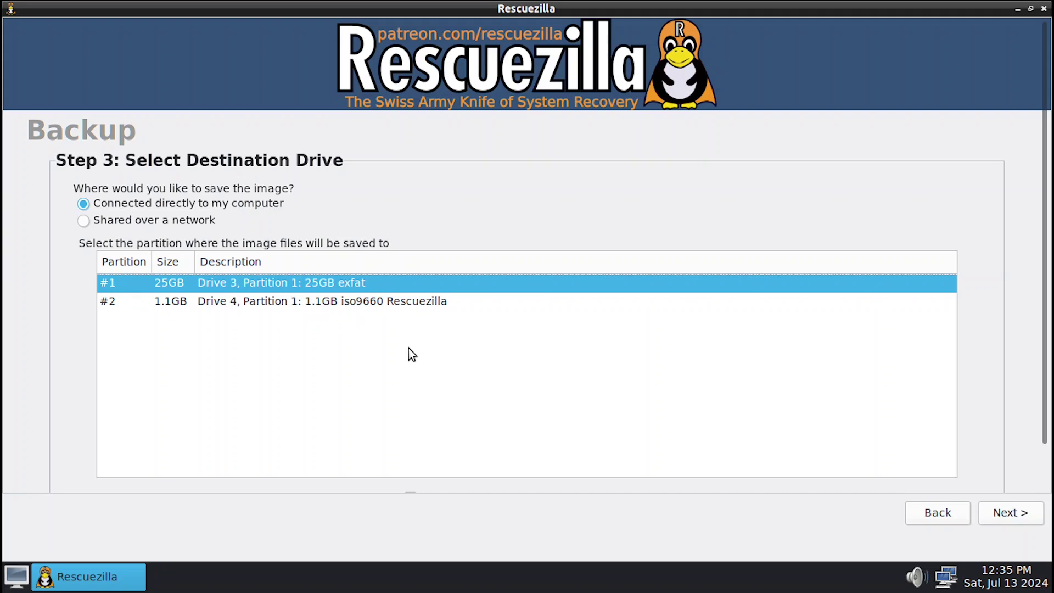
pyautogui.click(1009, 516)
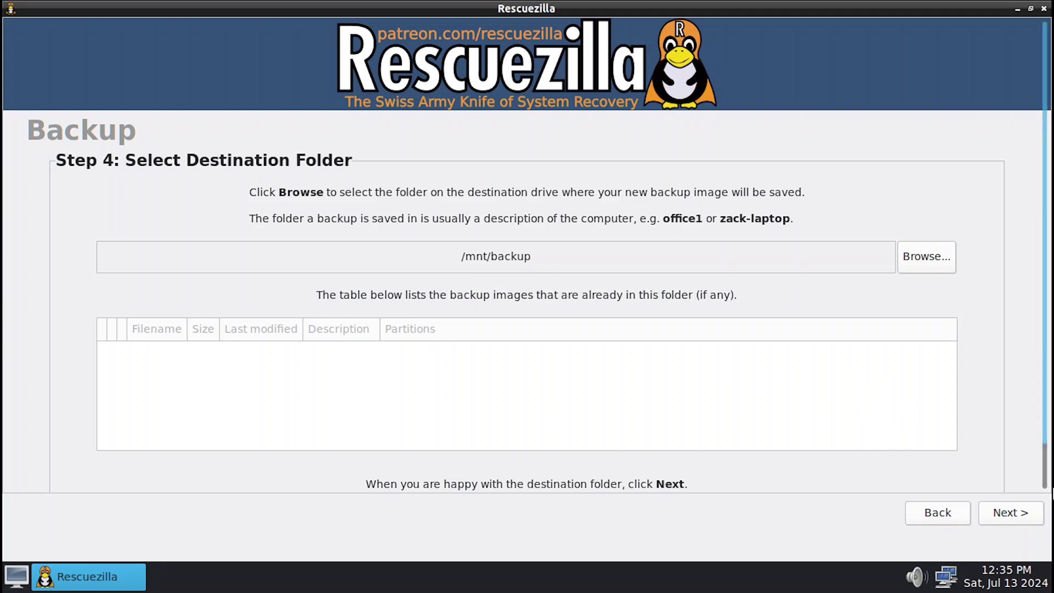
pyautogui.click(1012, 514)
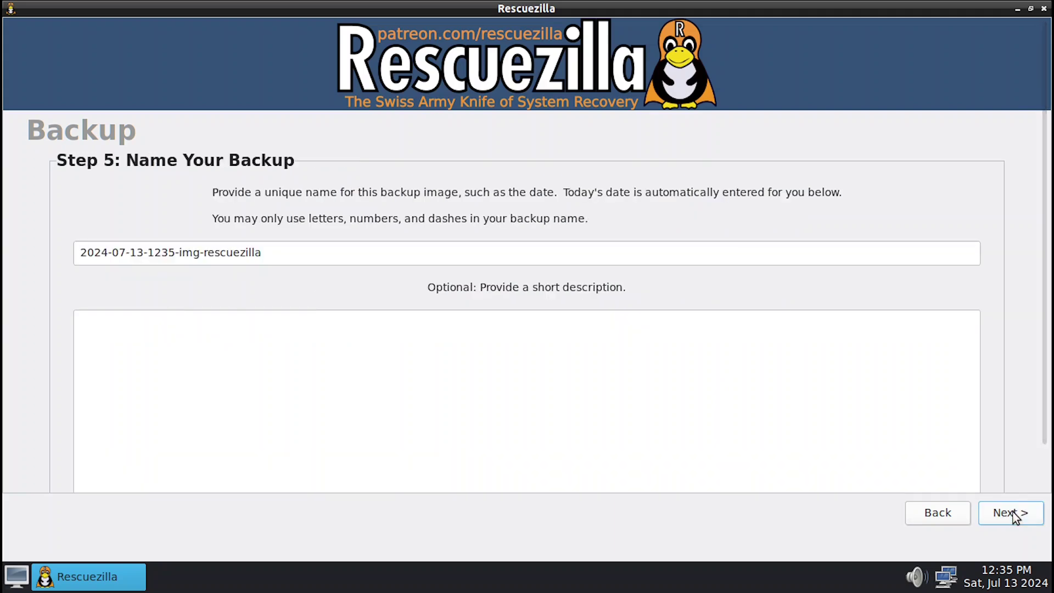
# - Name the backup Debian-lxqt-2024-img-rescuezilla, leave the description empty and continue to the compression settings
pyautogui.click(82, 251)
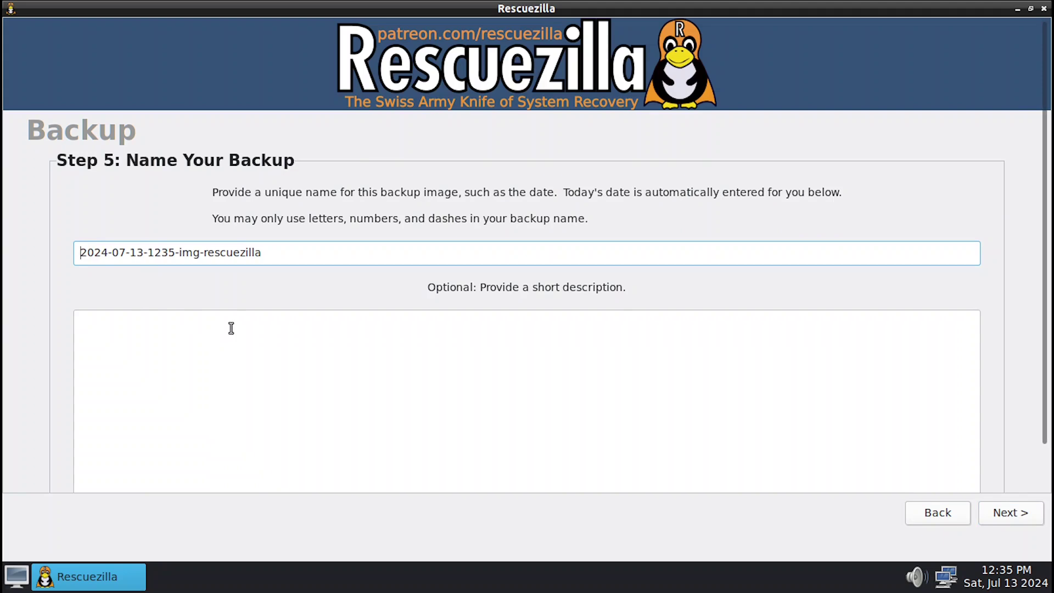
pyautogui.write('D')
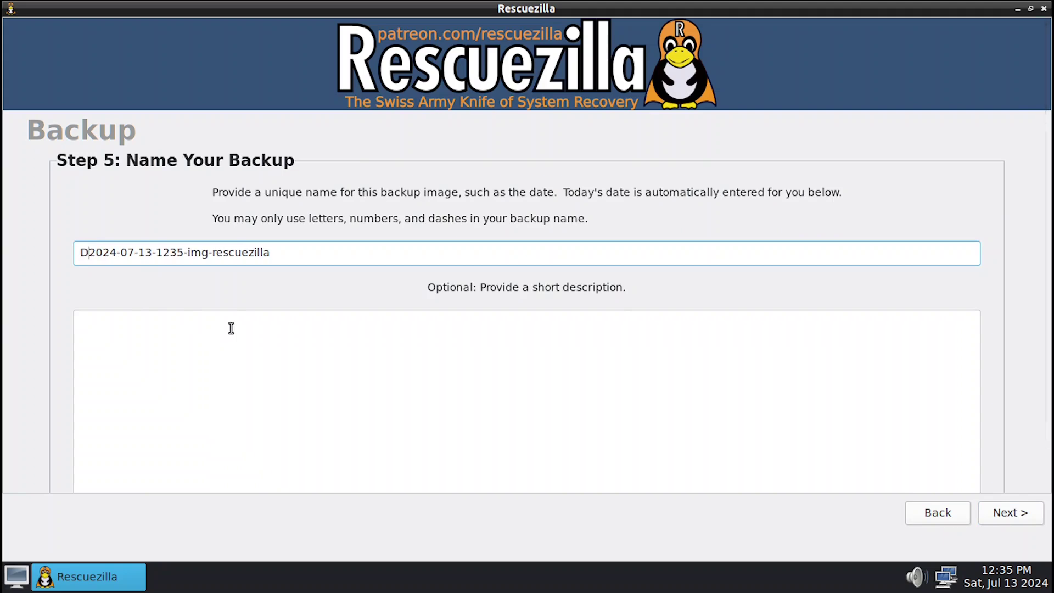
pyautogui.write('ebian-lxq')
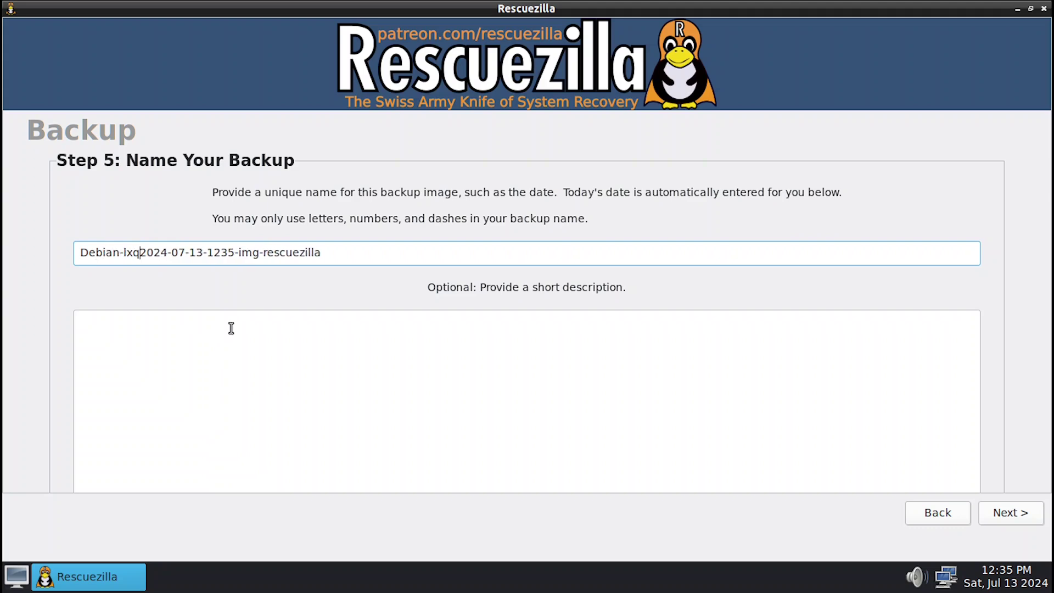
pyautogui.write('t-')
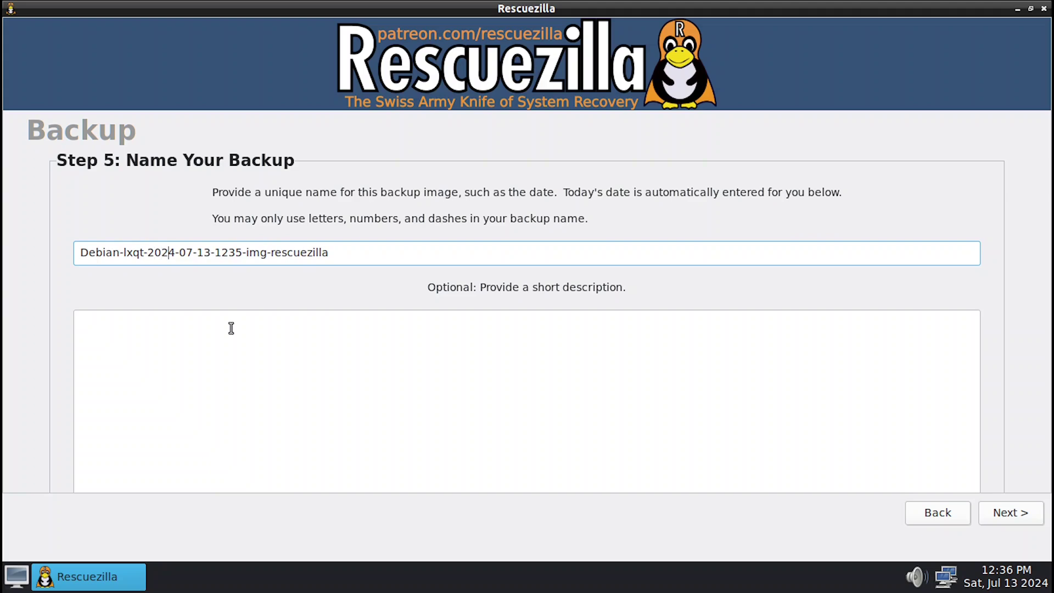
pyautogui.press('Right')
pyautogui.press('Right')
pyautogui.press('Right')
pyautogui.press('Right')
pyautogui.press('Delete')
pyautogui.press('Delete')
pyautogui.press('Delete')
pyautogui.press('Delete')
pyautogui.press('Delete')
pyautogui.press('Delete')
pyautogui.press('Delete')
pyautogui.press('Delete')
pyautogui.press('Delete')
pyautogui.press('Delete')
pyautogui.press('Delete')
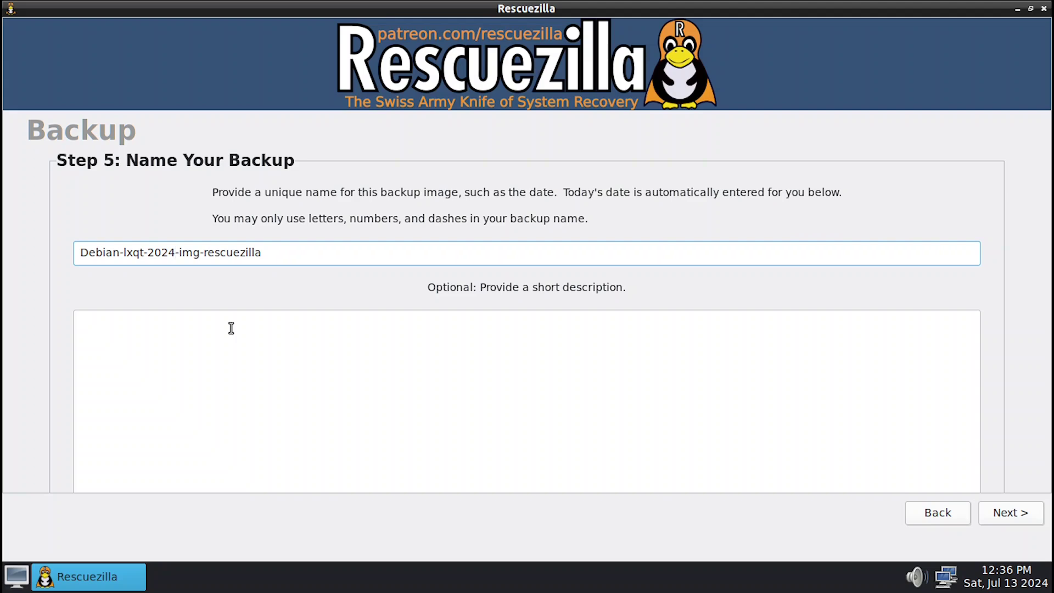
pyautogui.click(1002, 516)
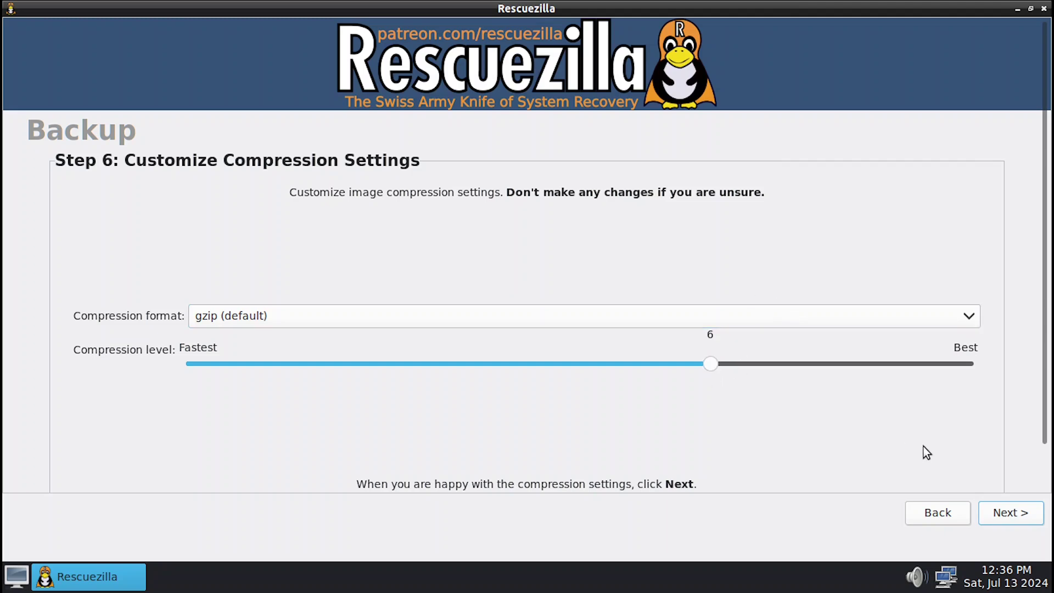
# - Start the backup with gzip compression at level 6 and keep Do nothing as the action on completion
pyautogui.click(1007, 513)
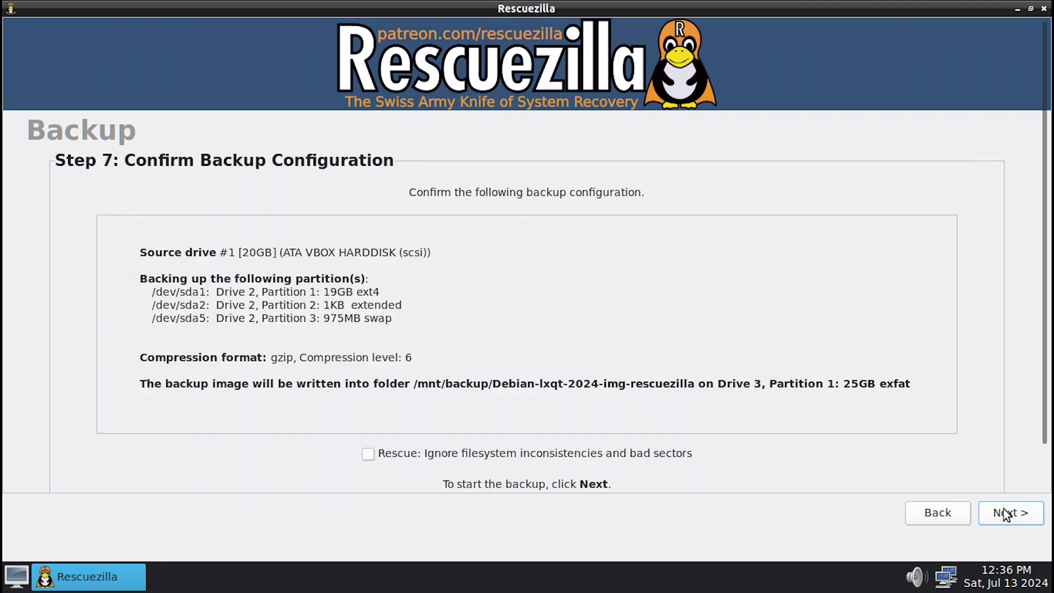
pyautogui.click(993, 515)
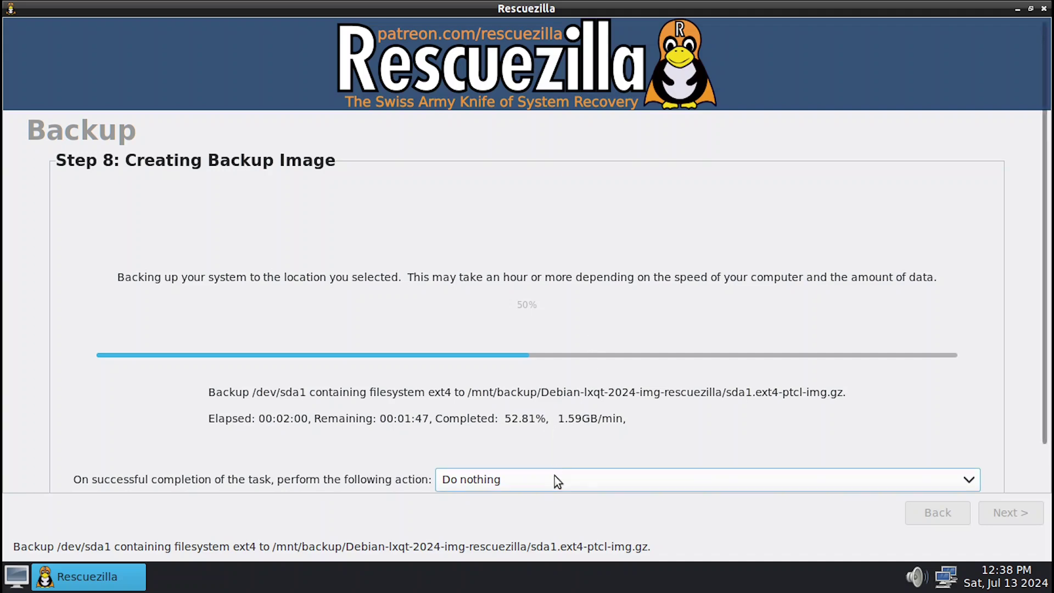
pyautogui.click(967, 479)
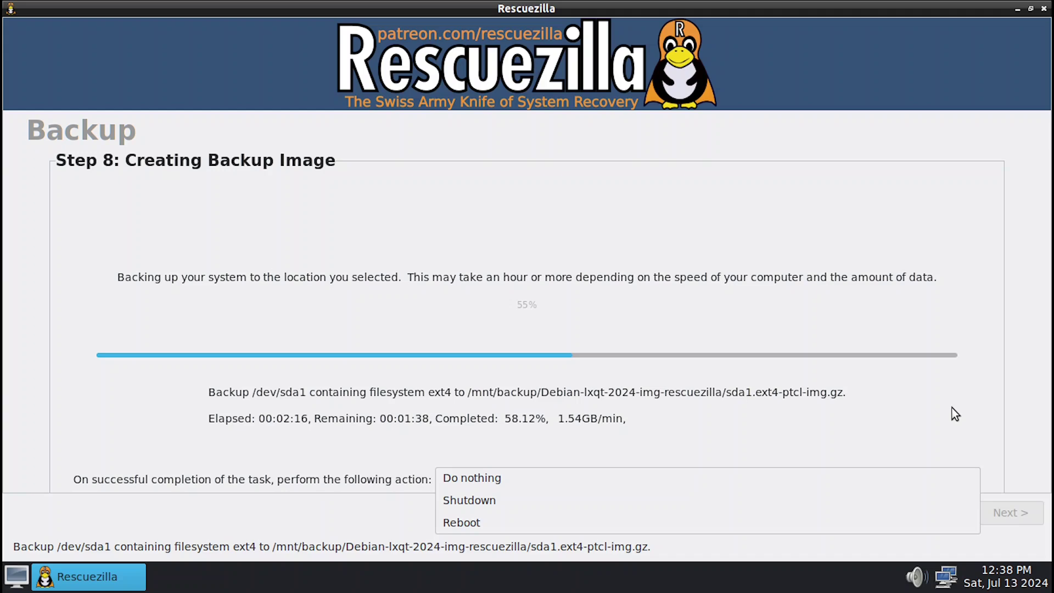
pyautogui.click(888, 478)
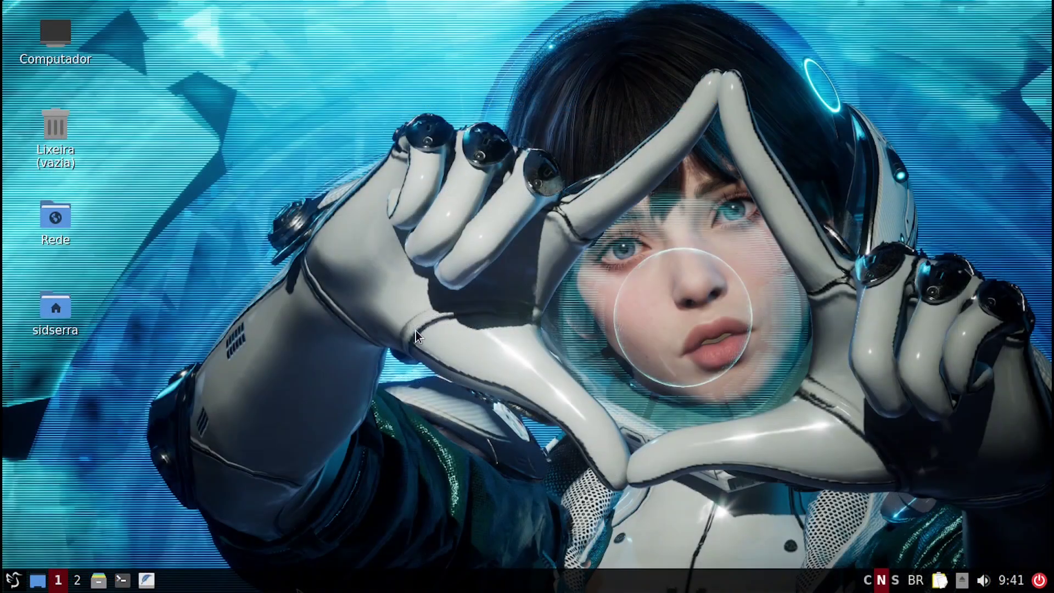
# - Mount the /dev/sdb1 backup volume from the Debian desktop's file manager, entering the root password to authenticate
pyautogui.doubleClick(77, 59)
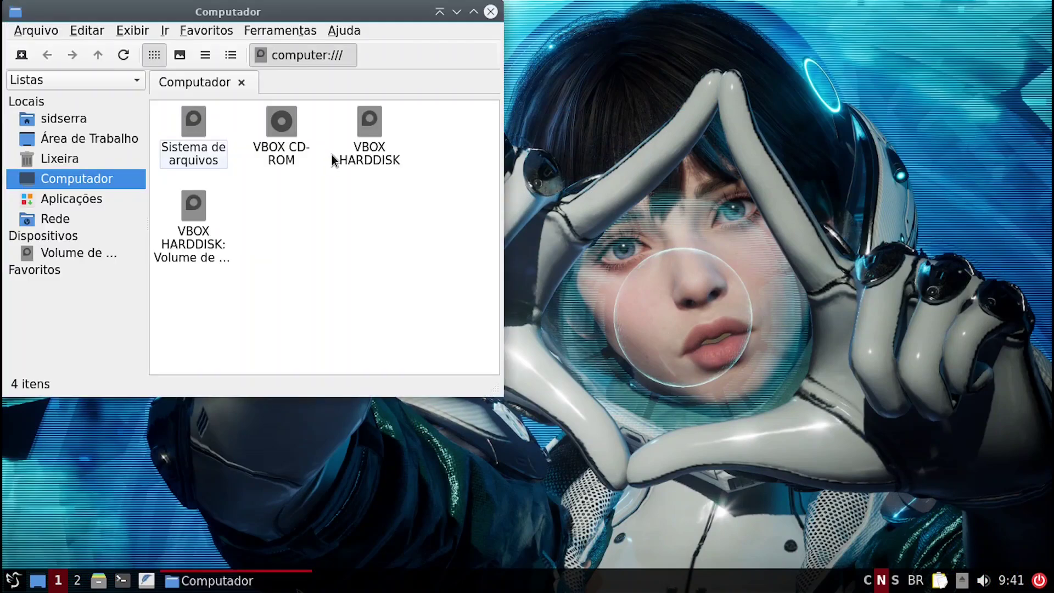
pyautogui.moveTo(396, 7); pyautogui.dragTo(587, 77)
pyautogui.click(265, 321)
pyautogui.write('*****')
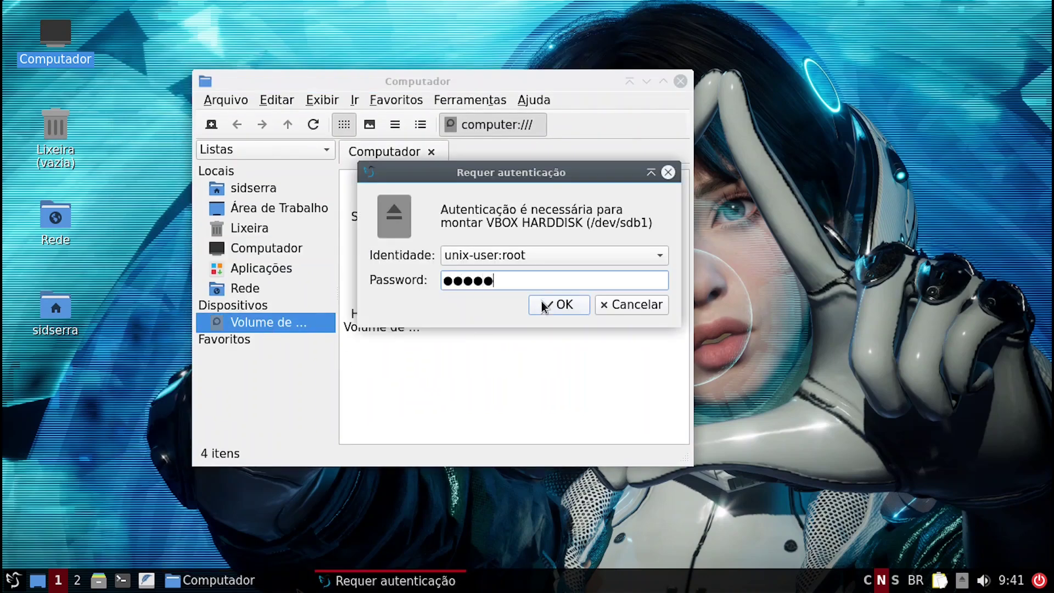
pyautogui.click(554, 305)
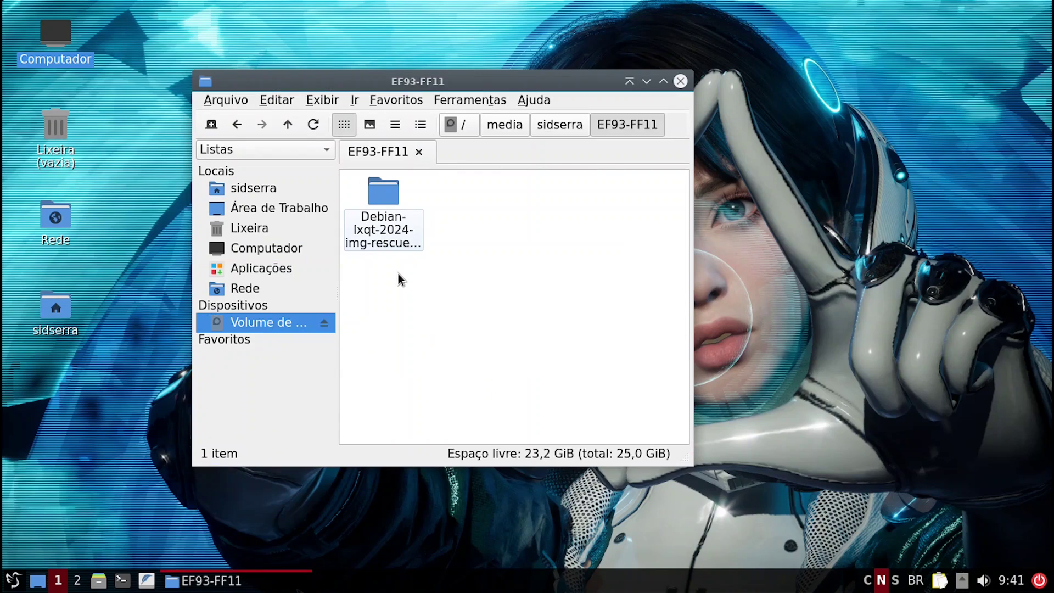
# - Examine the files in the Debian-lxqt-2024-img-rescuezilla folder in a widened window, then close the file manager
pyautogui.doubleClick(379, 225)
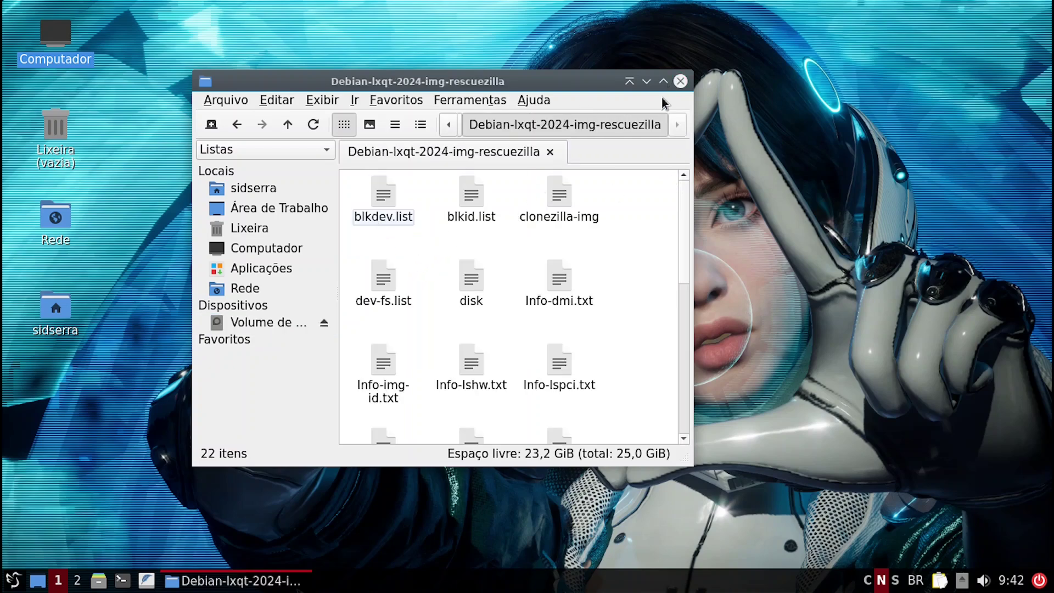
pyautogui.moveTo(686, 141); pyautogui.dragTo(943, 141)
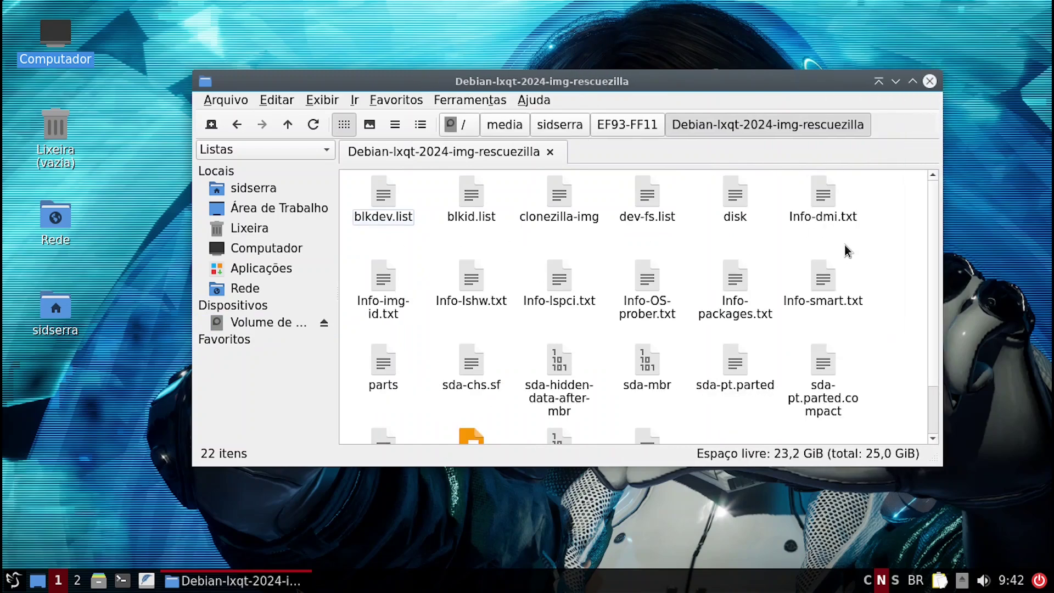
pyautogui.scroll(-2, 893, 251)
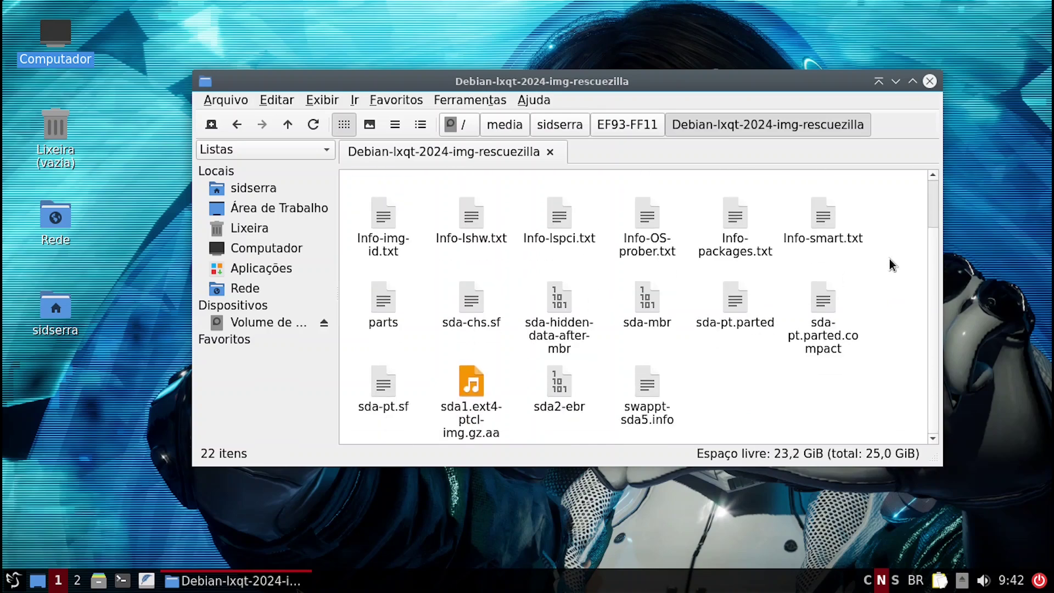
pyautogui.scroll(2, 880, 304)
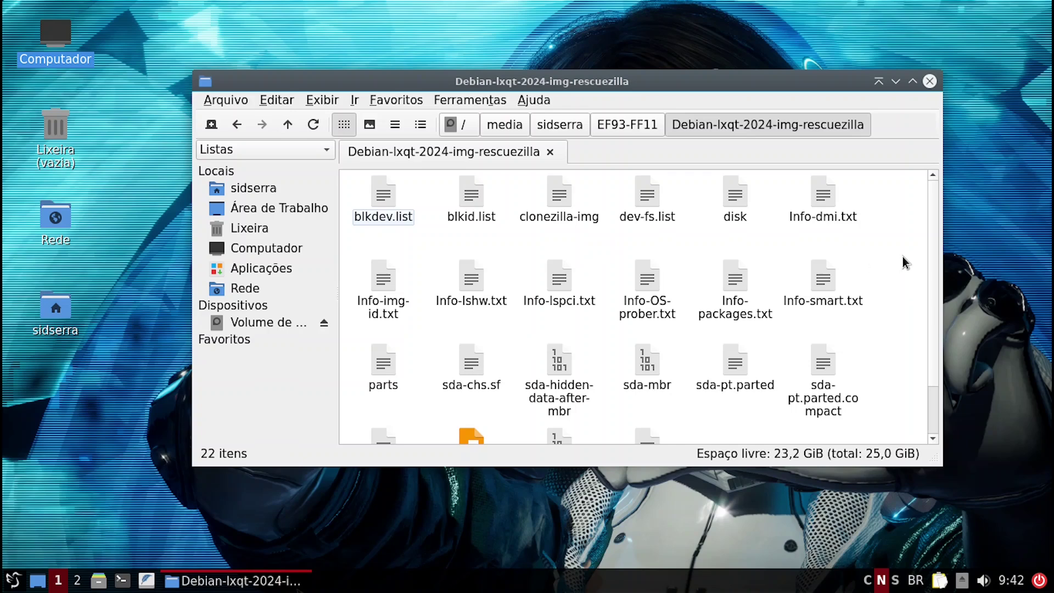
pyautogui.scroll(-2, 857, 292)
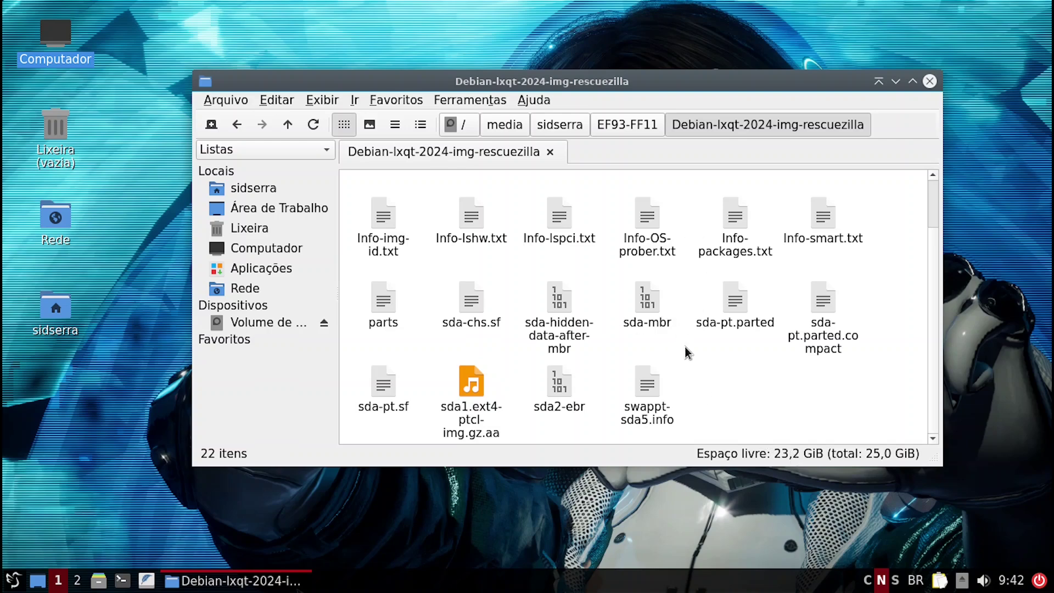
pyautogui.scroll(2, 697, 348)
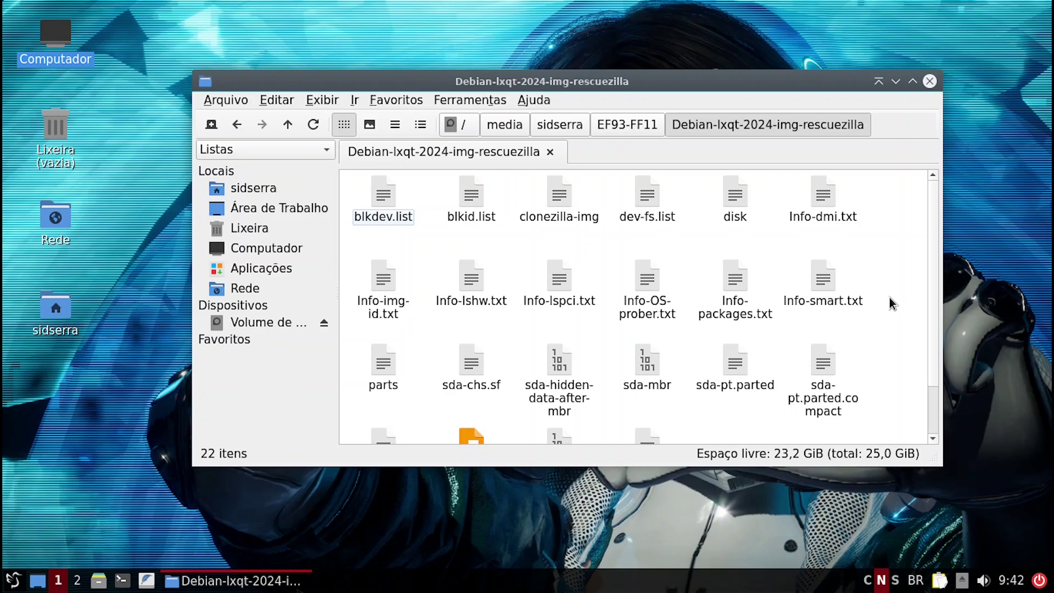
pyautogui.click(929, 82)
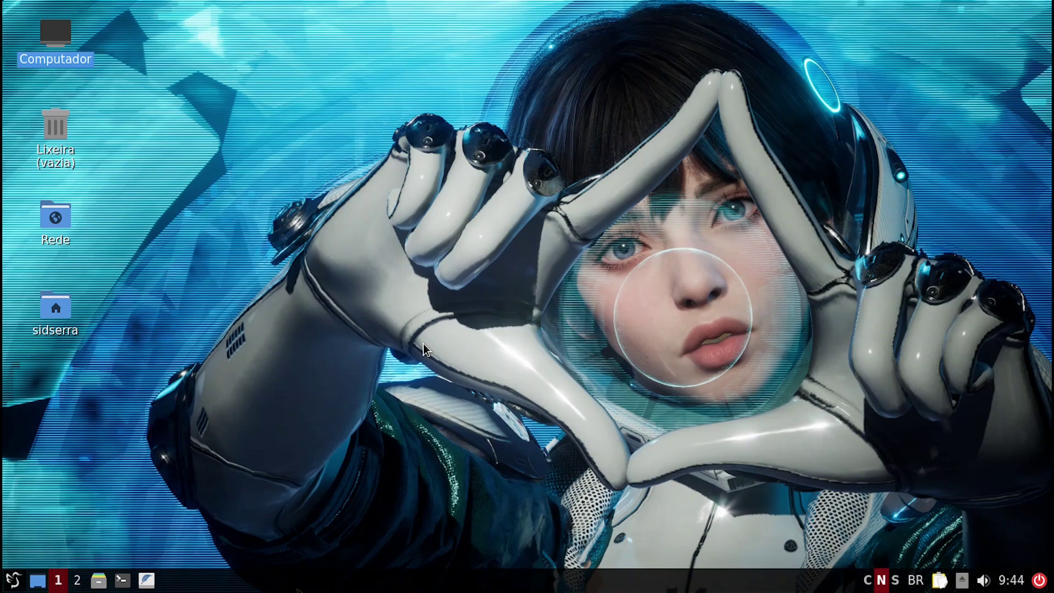
pyautogui.click(351, 198)
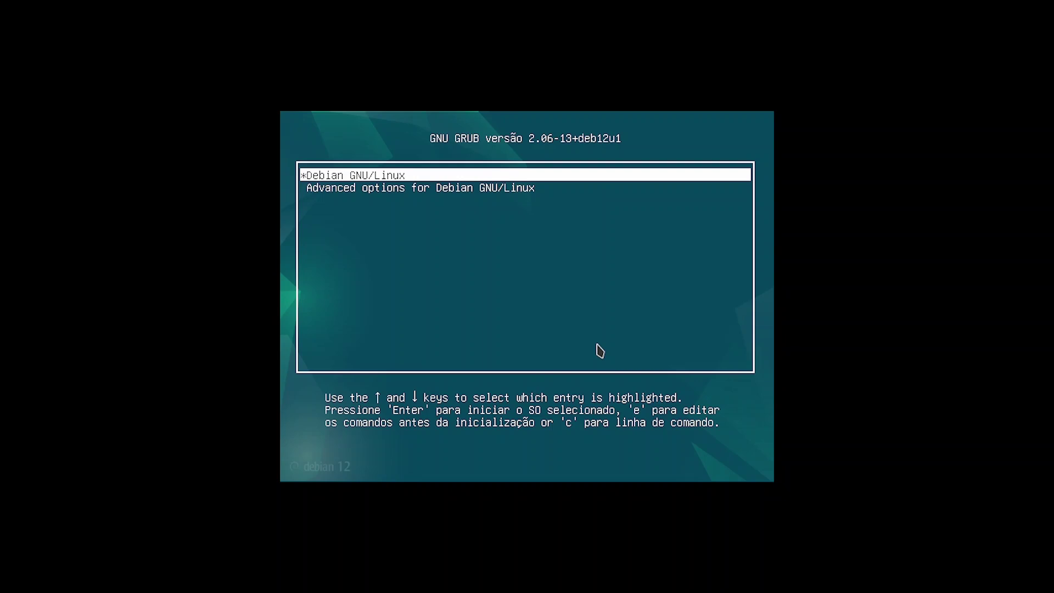
# - Try to boot the default Debian GNU/Linux entry, return to GRUB and open the advanced boot options for Debian
pyautogui.press('Return')
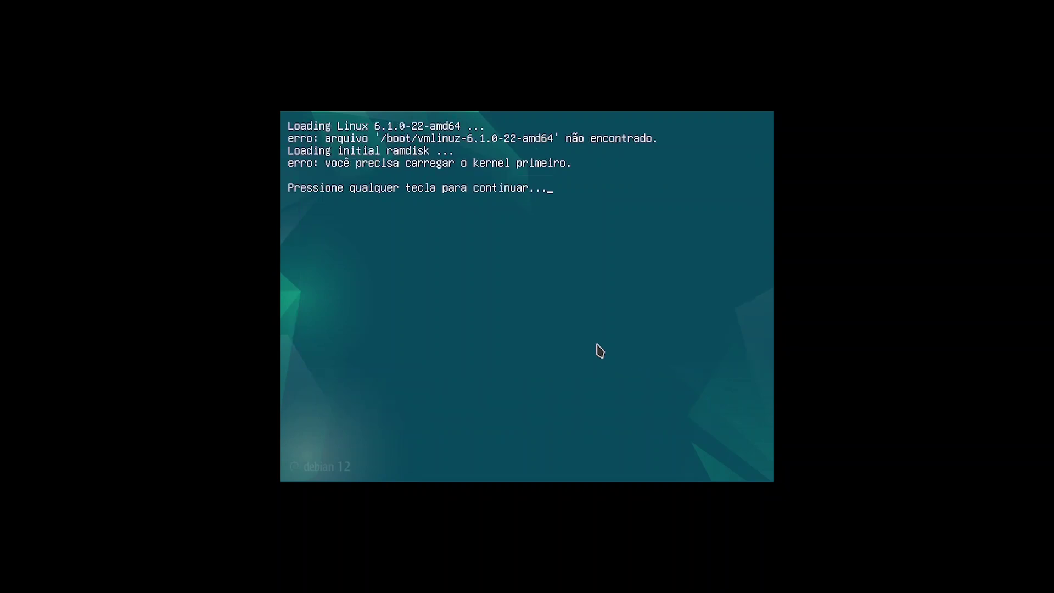
pyautogui.press('Return')
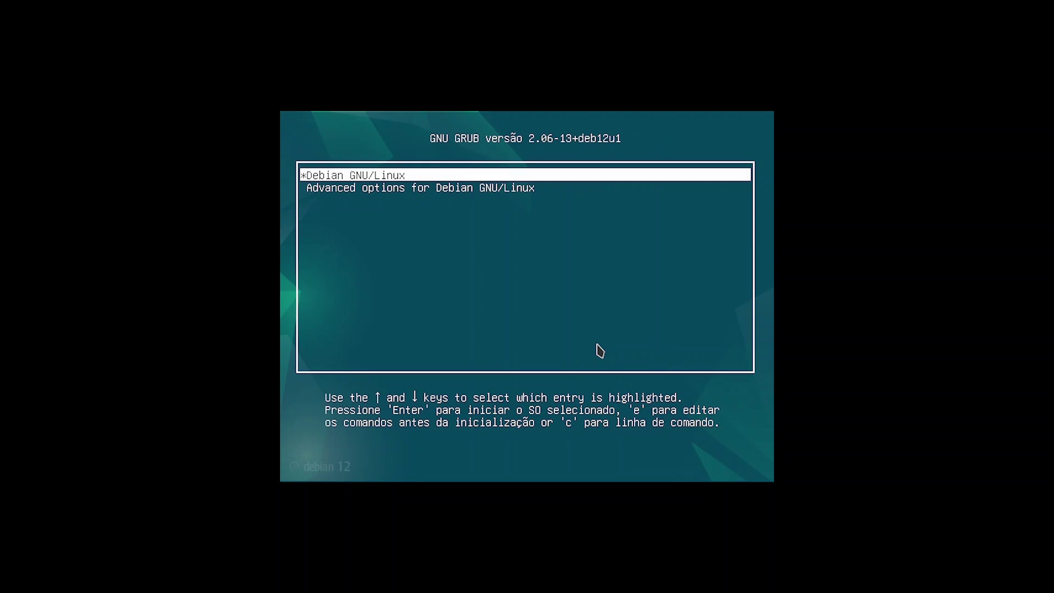
pyautogui.press('Down')
pyautogui.press('Return')
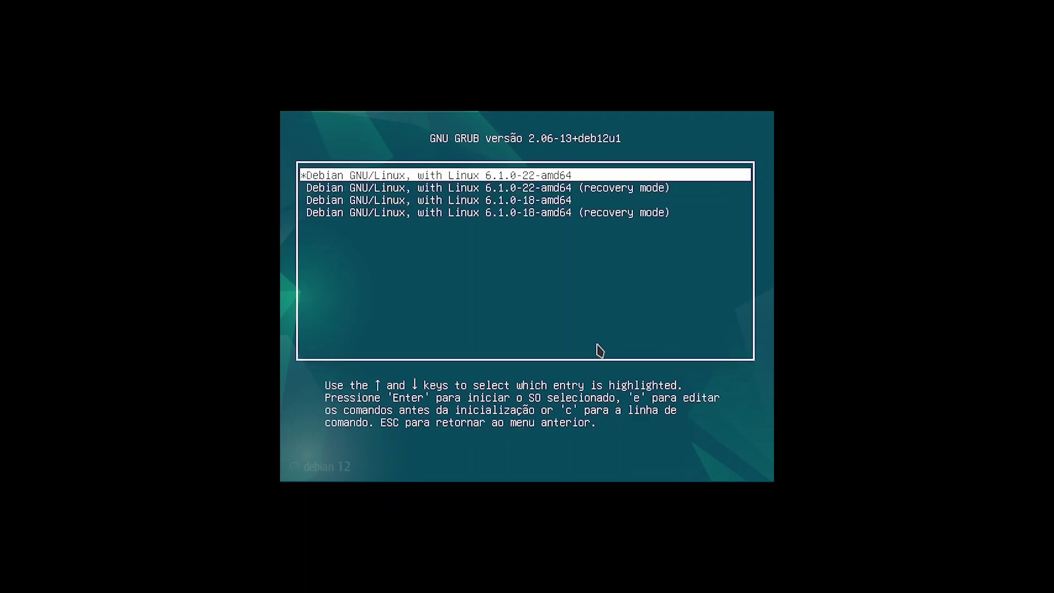
# - Try to boot Debian with Linux 6.1.0-22-amd64, first in normal mode and again in recovery mode
pyautogui.press('Down')
pyautogui.press('Down')
pyautogui.press('Up')
pyautogui.press('Up')
pyautogui.press('Return')
pyautogui.press('Return')
pyautogui.press('Down')
pyautogui.press('Return')
pyautogui.press('Return')
# - Try to boot Debian with Linux 6.1.0-18-amd64, first in normal mode and again in recovery mode
pyautogui.press('Down')
pyautogui.press('Down')
pyautogui.press('Return')
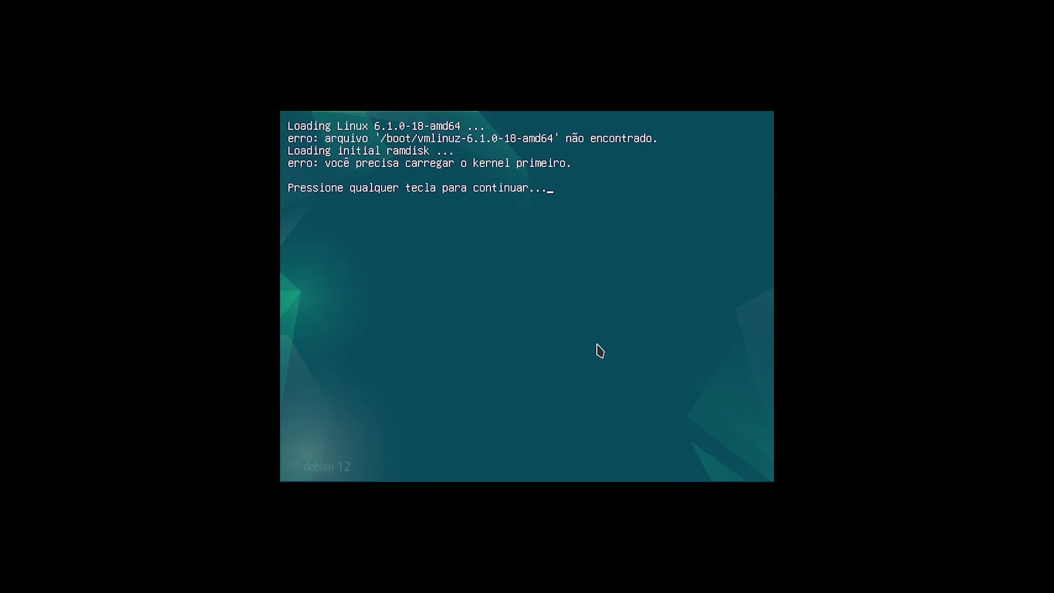
pyautogui.press('Return')
pyautogui.press('Down')
pyautogui.press('Down')
pyautogui.press('Down')
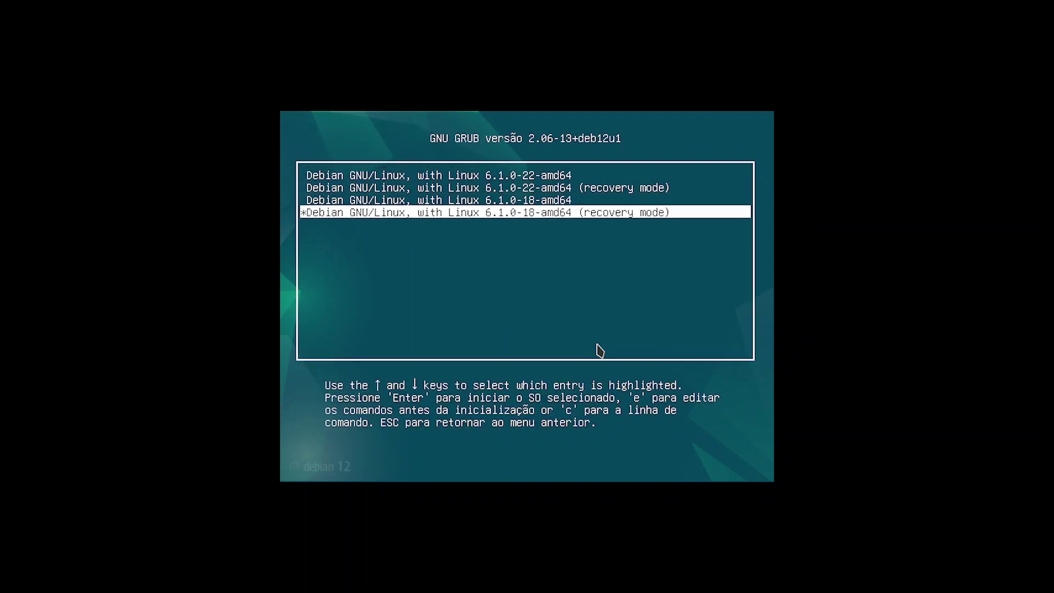
pyautogui.press('Return')
pyautogui.press('Return')
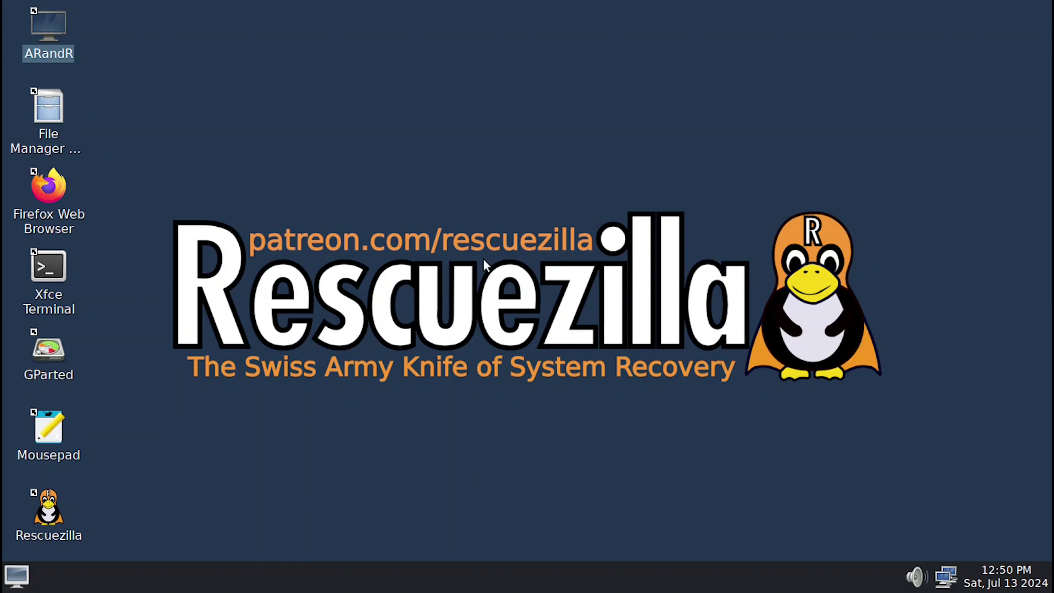
# - Launch Rescuezilla from the live desktop and start a Restore session
pyautogui.click(40, 521)
pyautogui.click(158, 464)
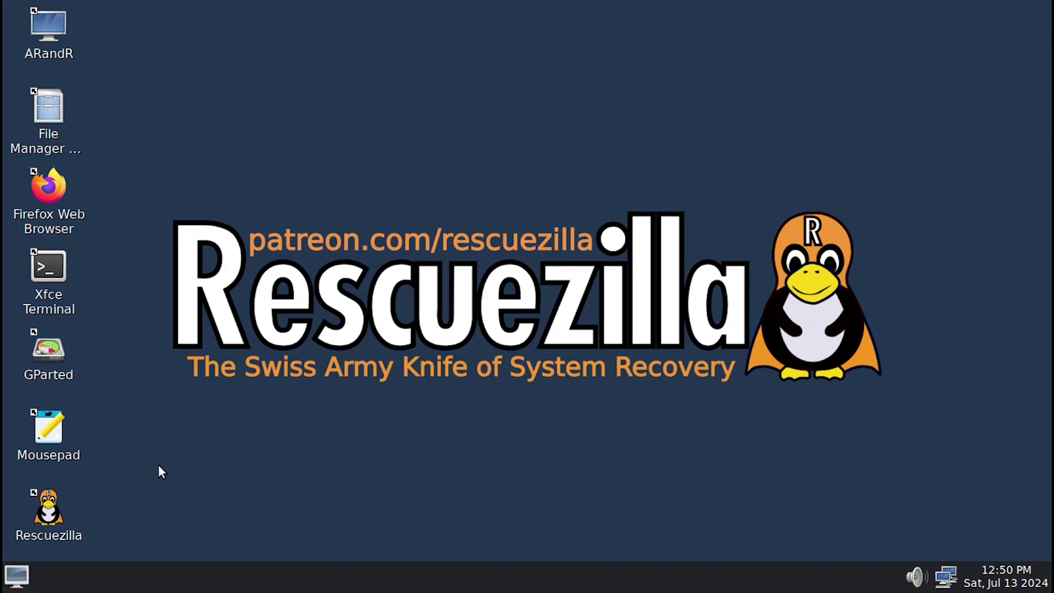
pyautogui.doubleClick(51, 518)
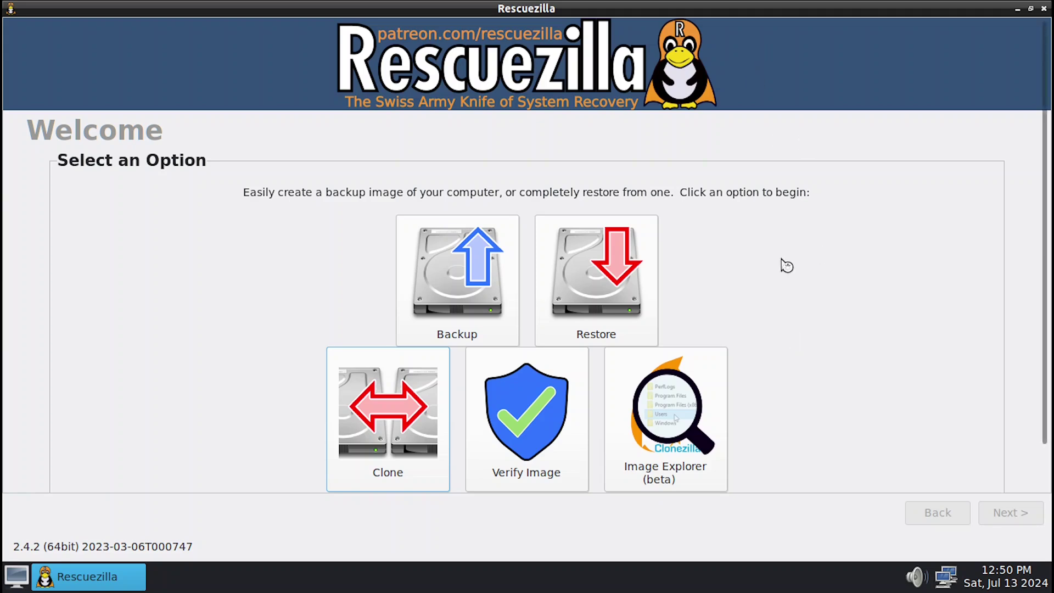
pyautogui.click(608, 288)
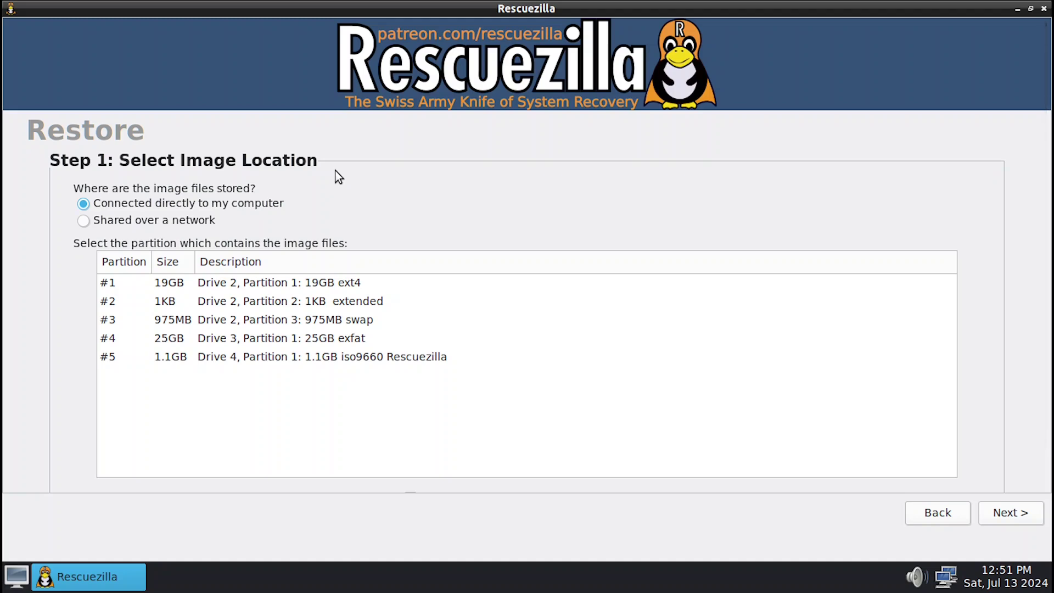
# - Choose the 25GB exfat partition on Drive 3 as image location and use the Debian-lxqt-2024-img-rescuezilla image
pyautogui.click(501, 359)
pyautogui.click(353, 338)
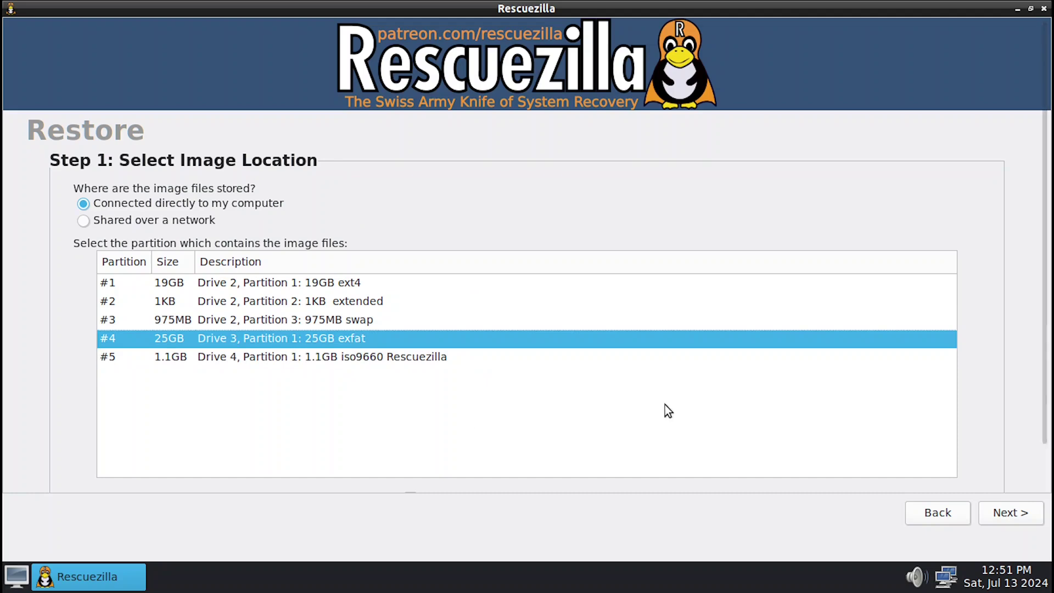
pyautogui.click(1007, 515)
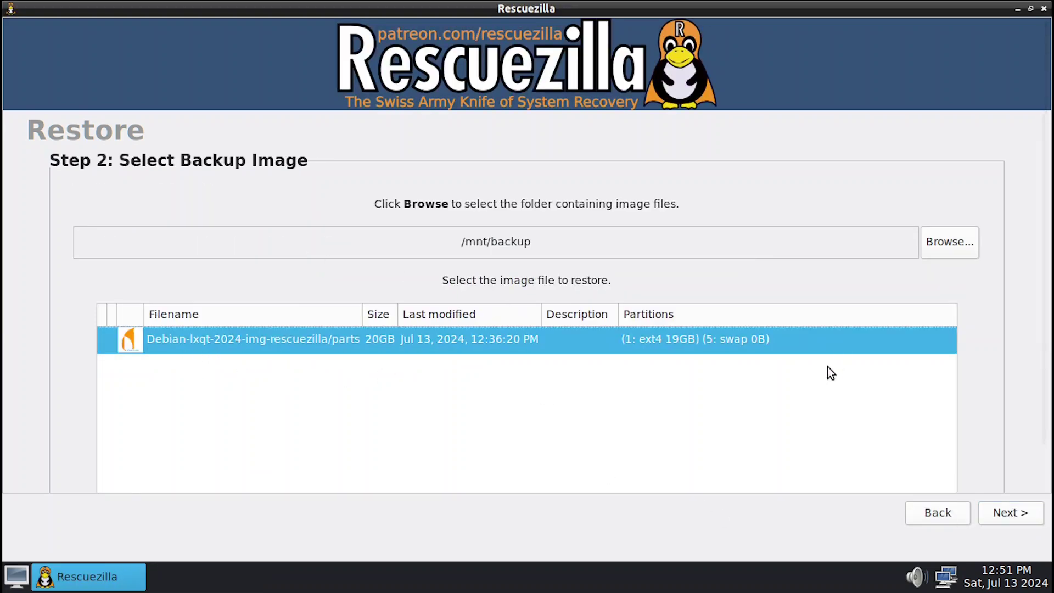
pyautogui.click(1003, 516)
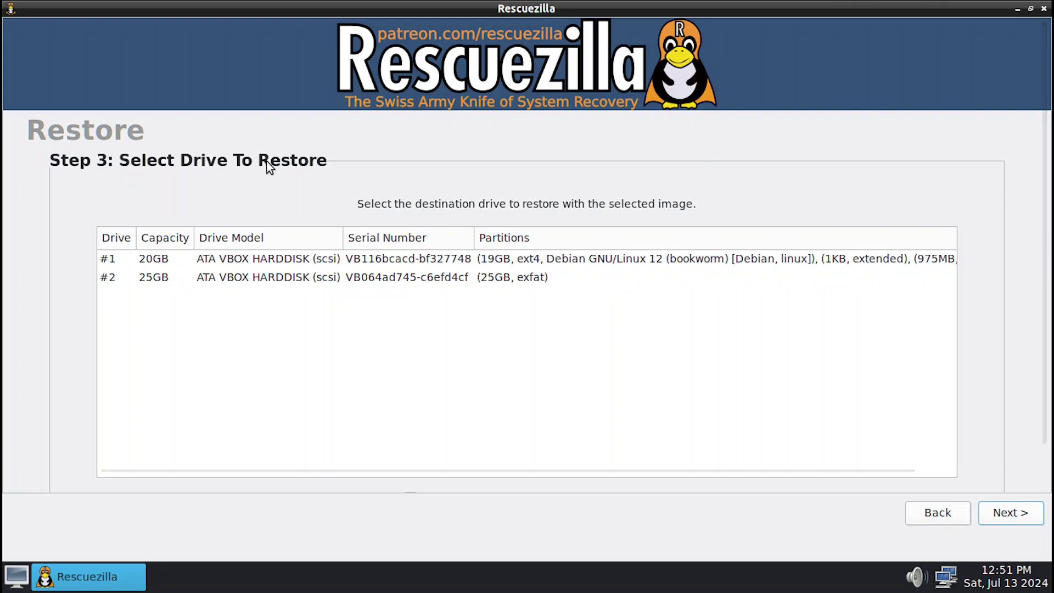
# - Set the 20GB Debian drive #1 as the restore destination and continue to partition selection
pyautogui.click(273, 277)
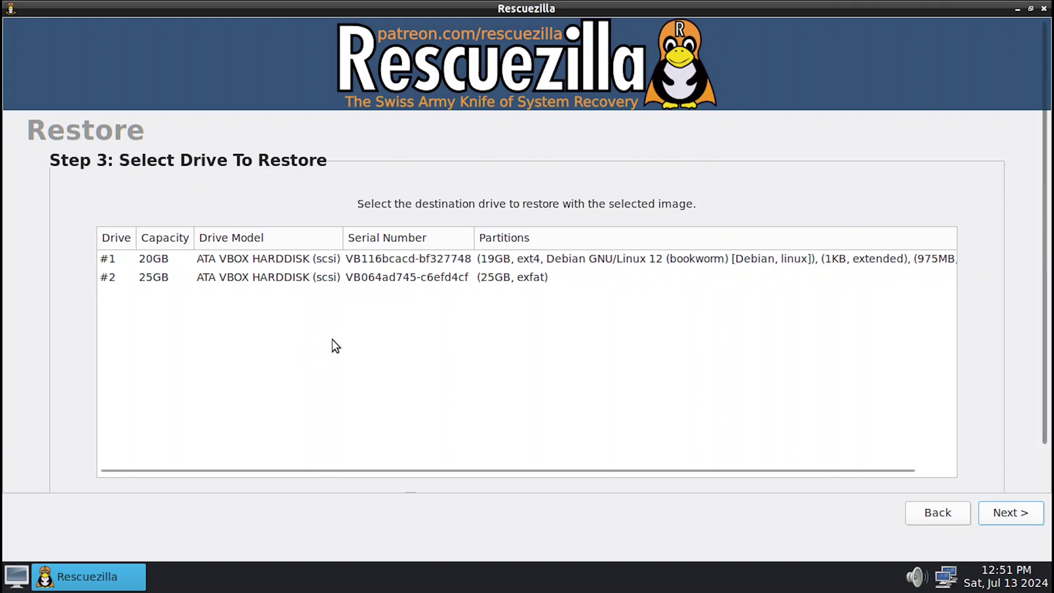
pyautogui.click(354, 260)
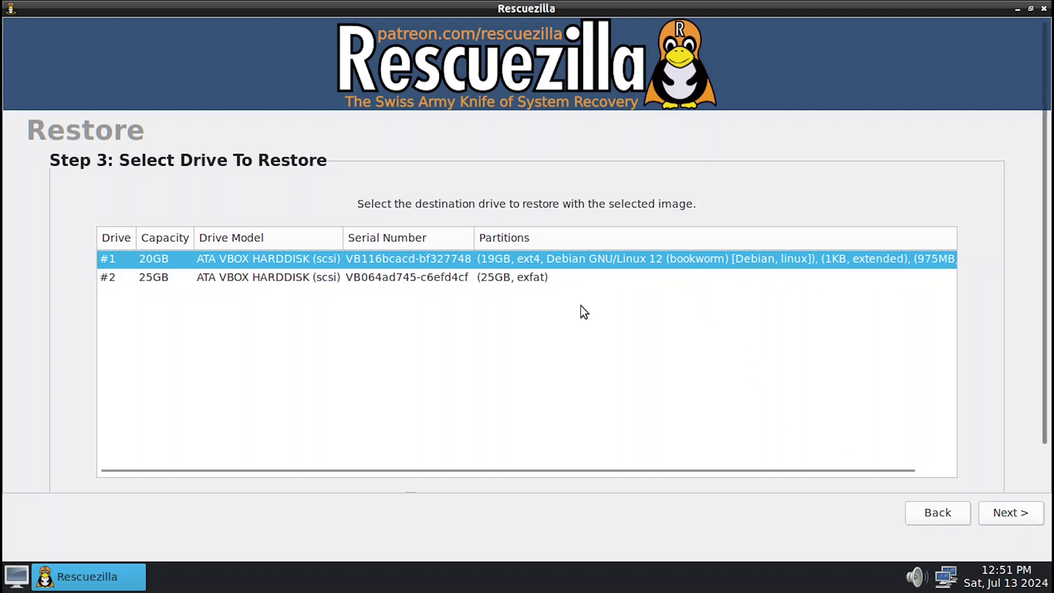
pyautogui.click(999, 513)
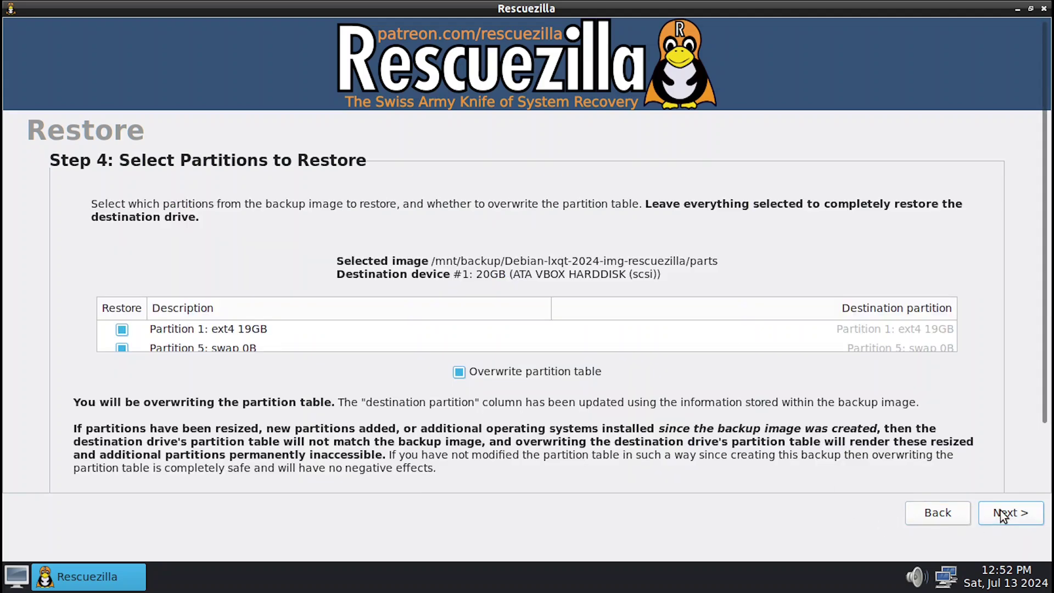
# - Keep both partitions and Overwrite partition table enabled, leave the Rescue option off, and confirm restoring the backup to /dev/sda
pyautogui.scroll(-1, 658, 402)
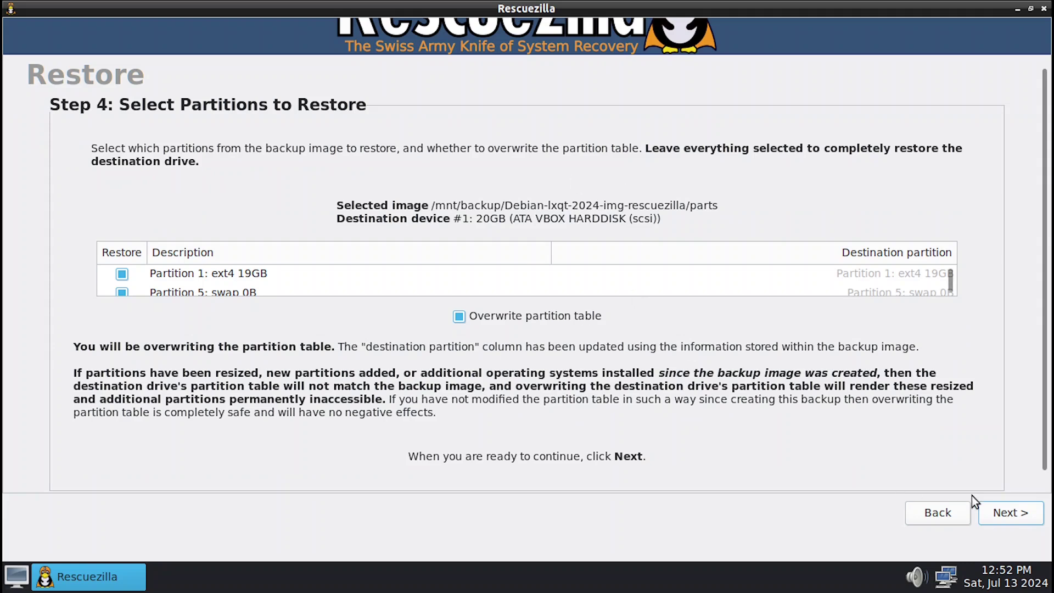
pyautogui.click(999, 513)
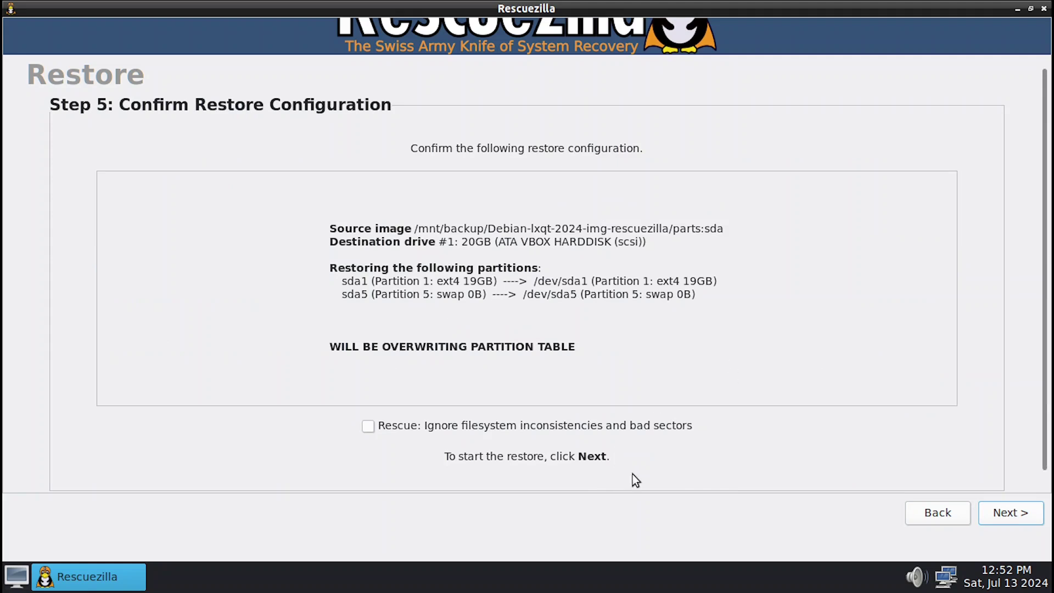
pyautogui.click(1002, 514)
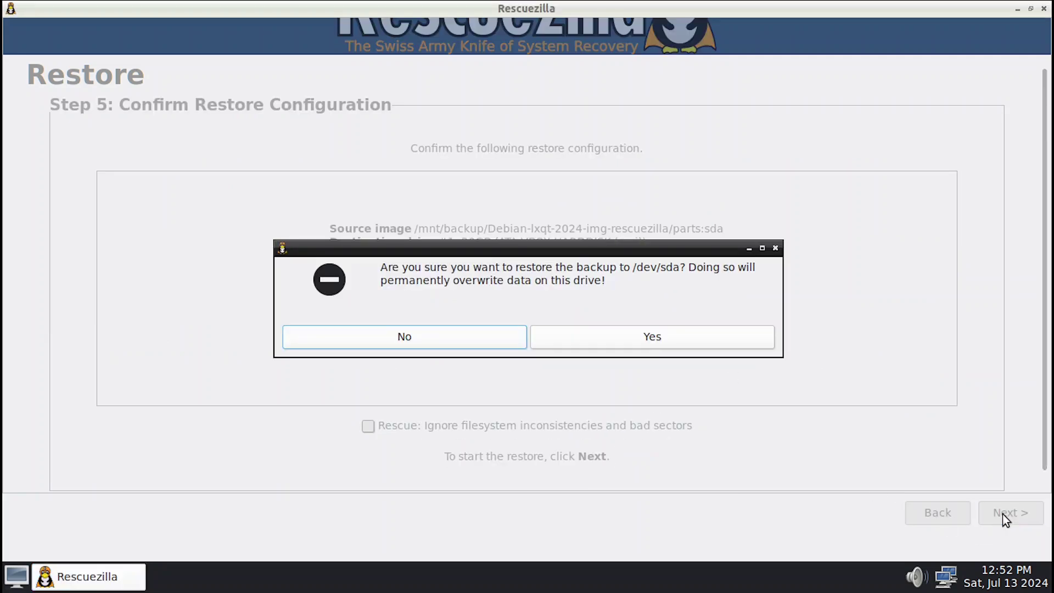
pyautogui.click(714, 336)
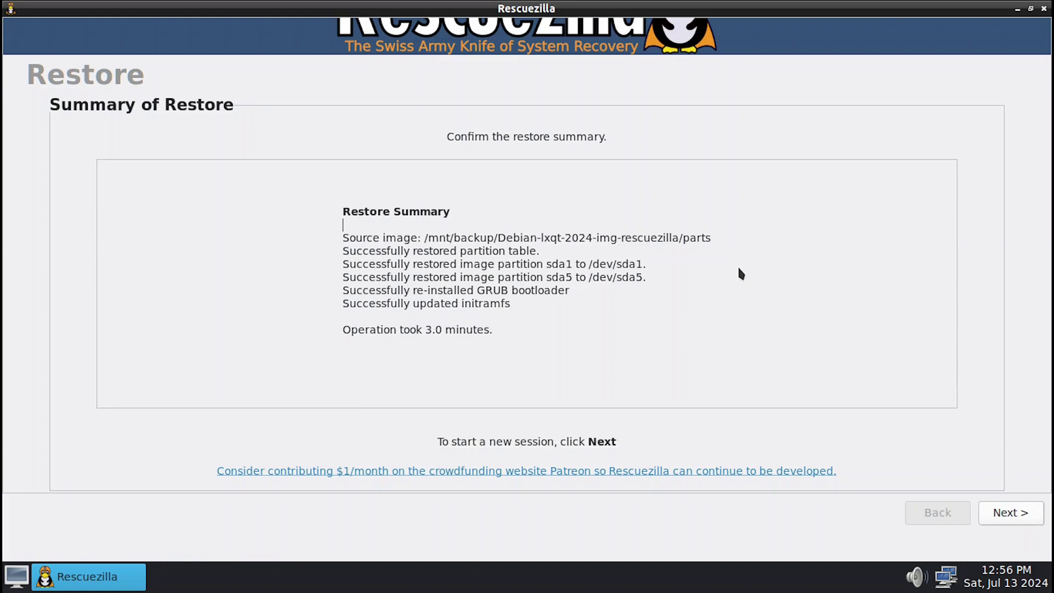
# - Leave the restore summary, close Rescuezilla and restart the machine with the reboot command in Xfce Terminal
pyautogui.click(1010, 516)
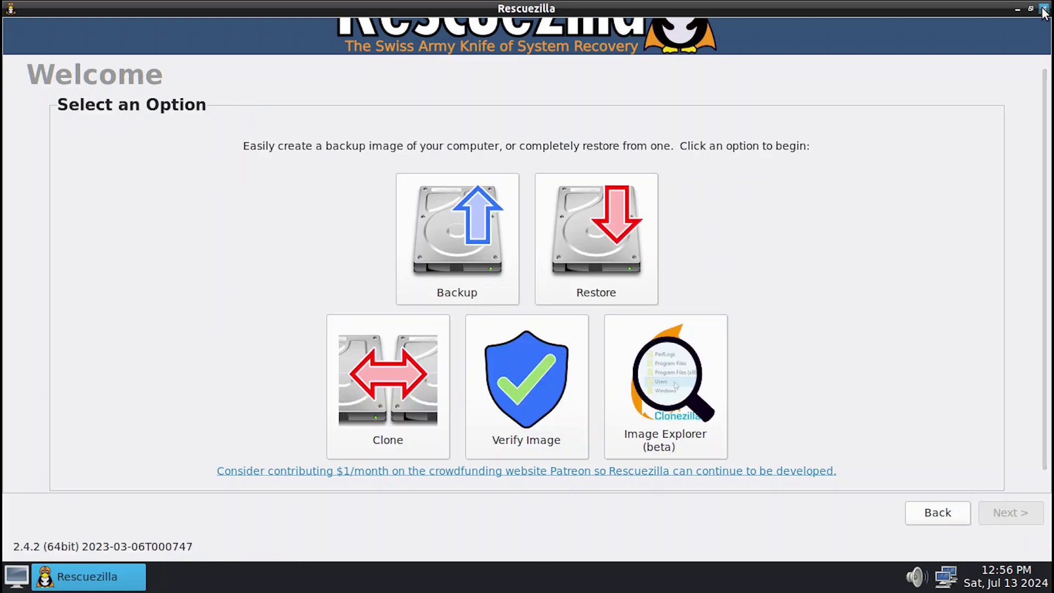
pyautogui.click(1042, 9)
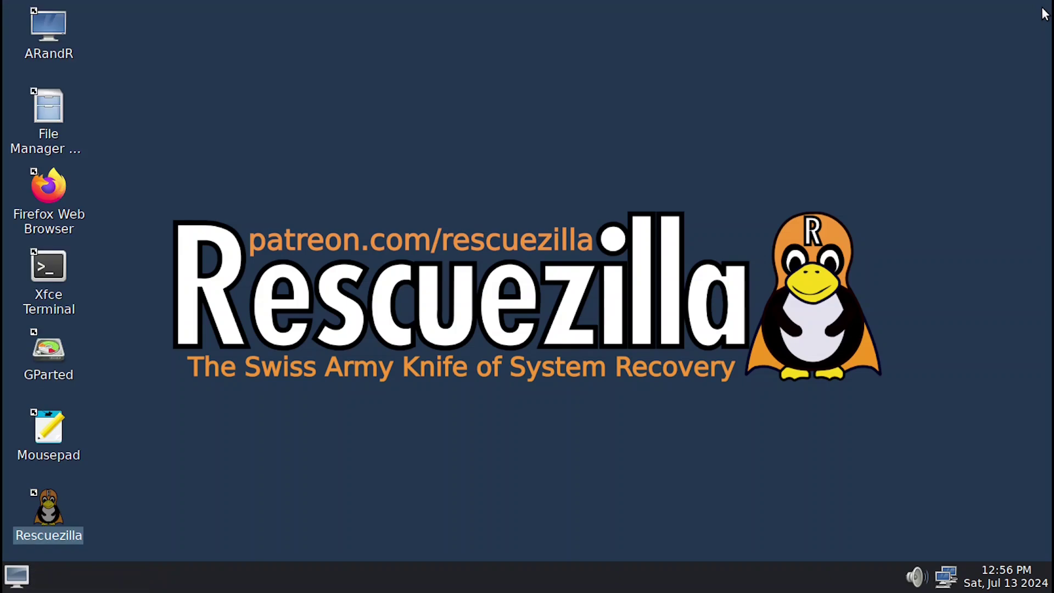
pyautogui.doubleClick(44, 268)
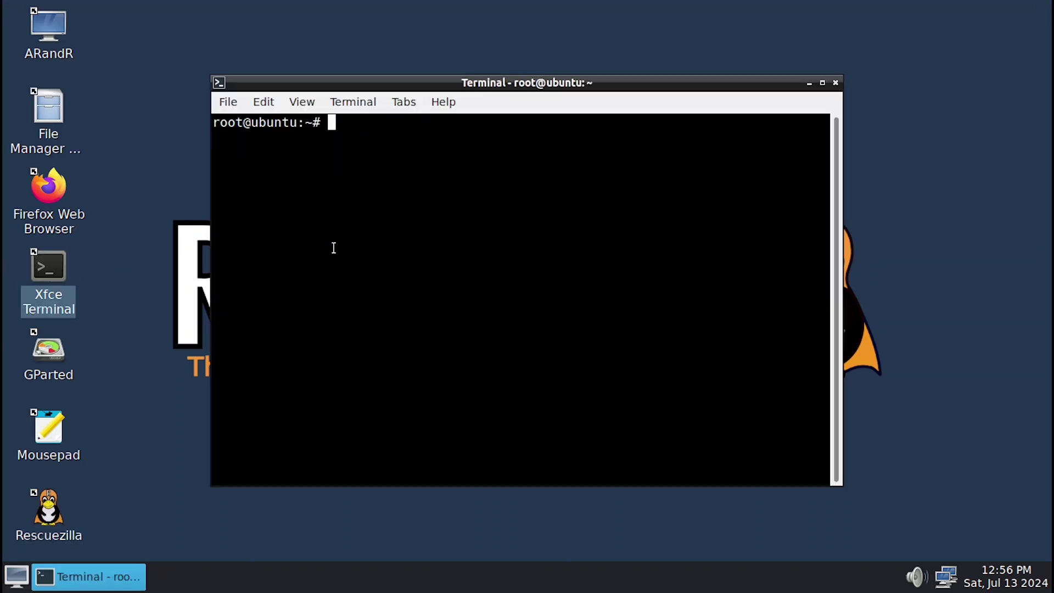
pyautogui.write('reboot')
pyautogui.press('Return')
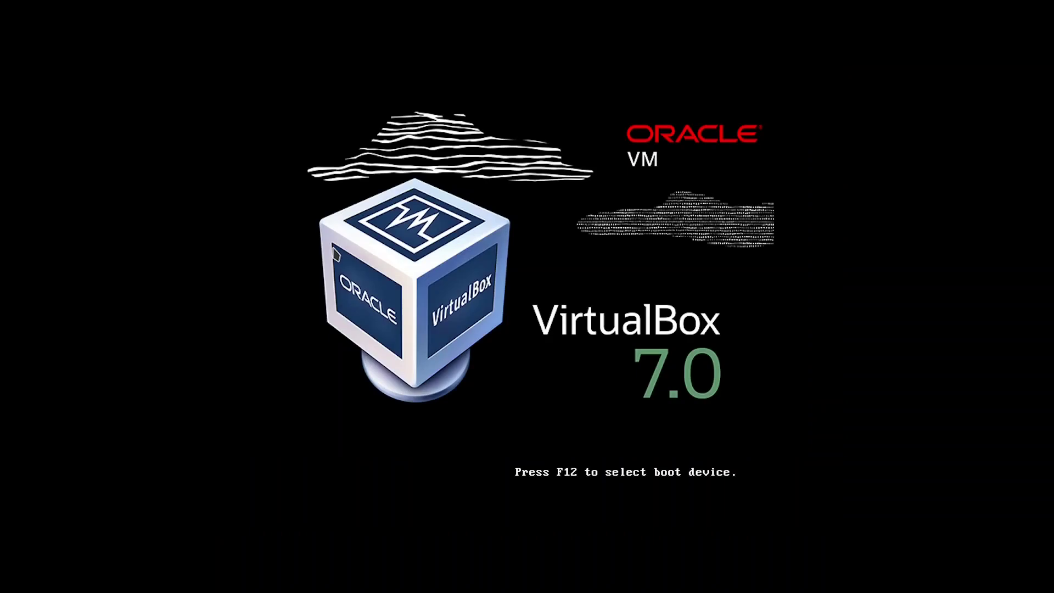
# - Boot the restored Debian system and log in to the LXQt Desktop session with the account password
pyautogui.press('Return')
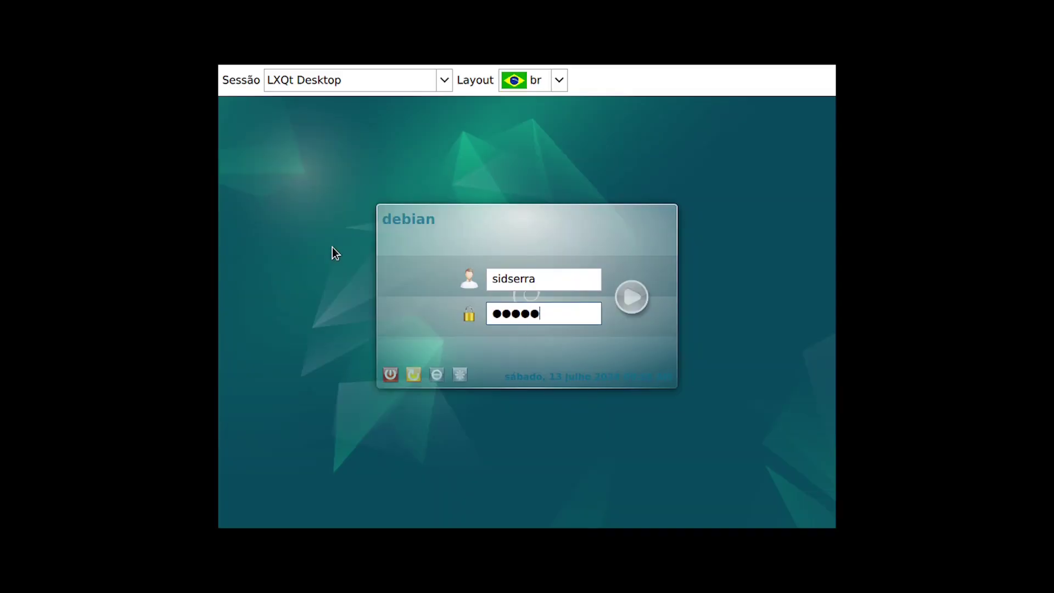
pyautogui.press('Return')
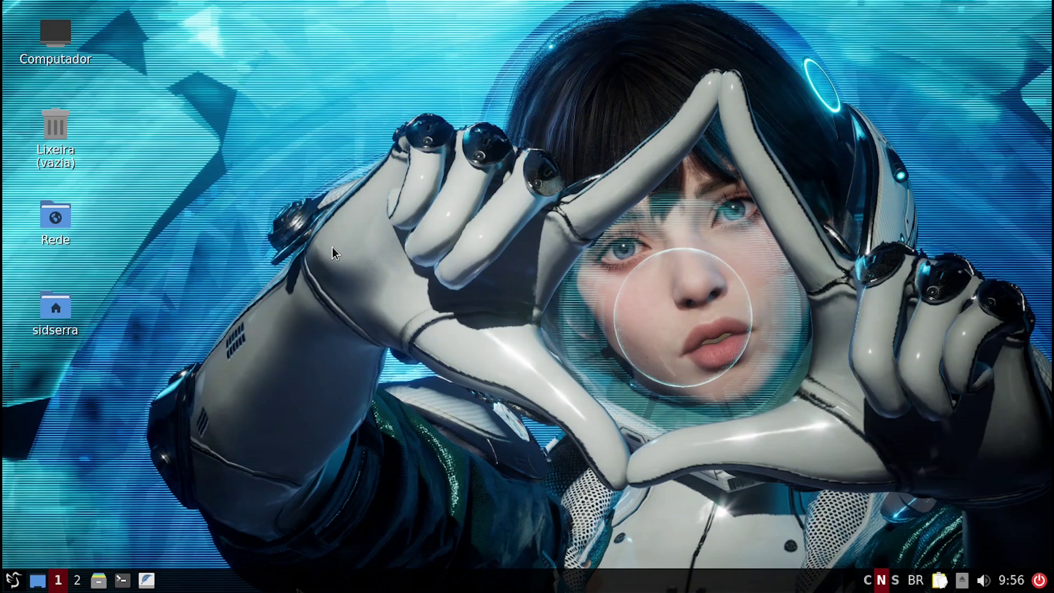